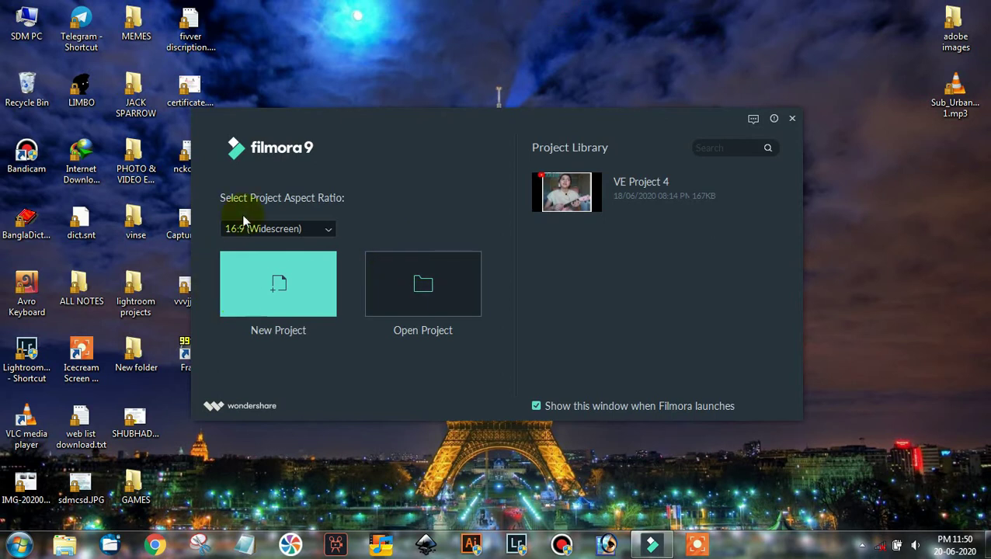
Create a new project with the 16:9 (Widescreen) aspect ratio and dismiss the connection error
left_click(323, 236)
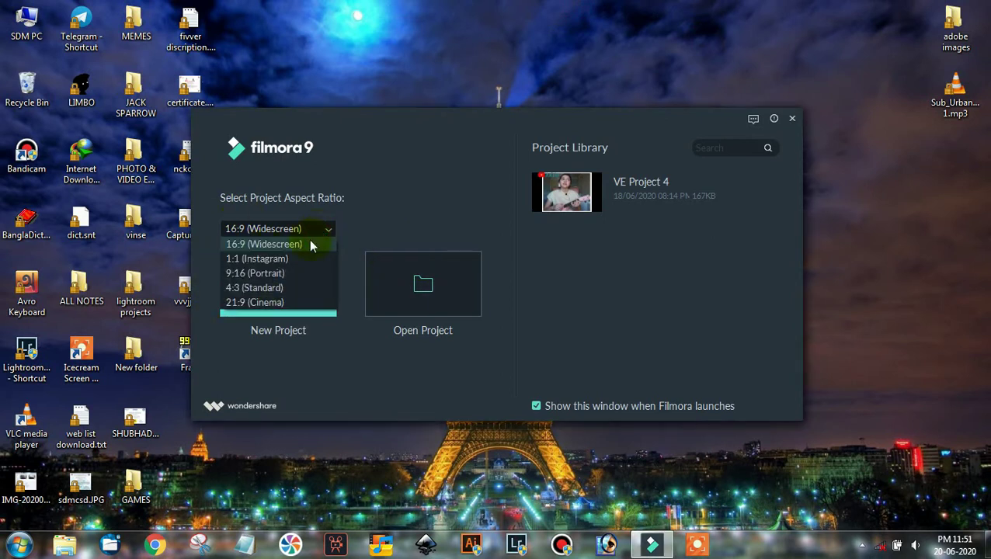
left_click(297, 245)
left_click(261, 290)
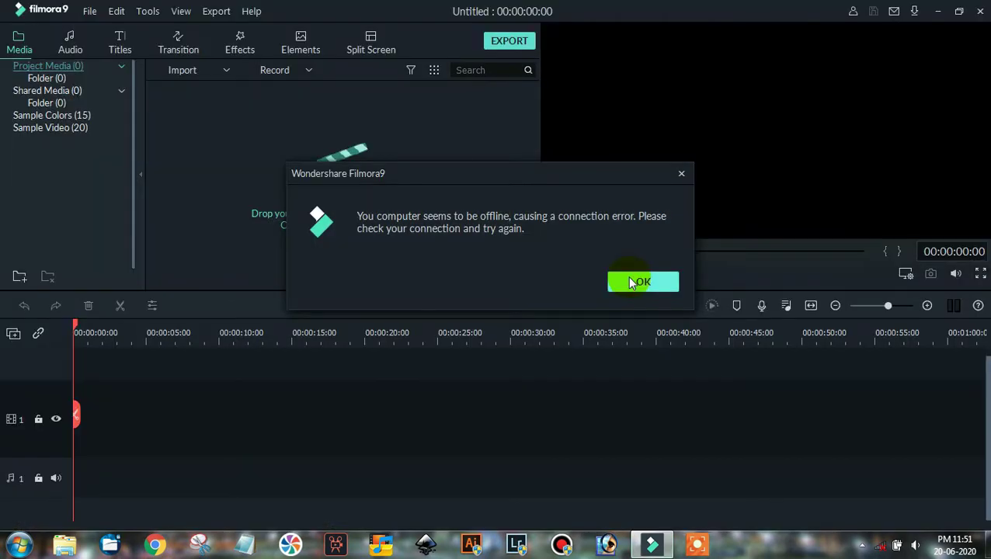
left_click(631, 280)
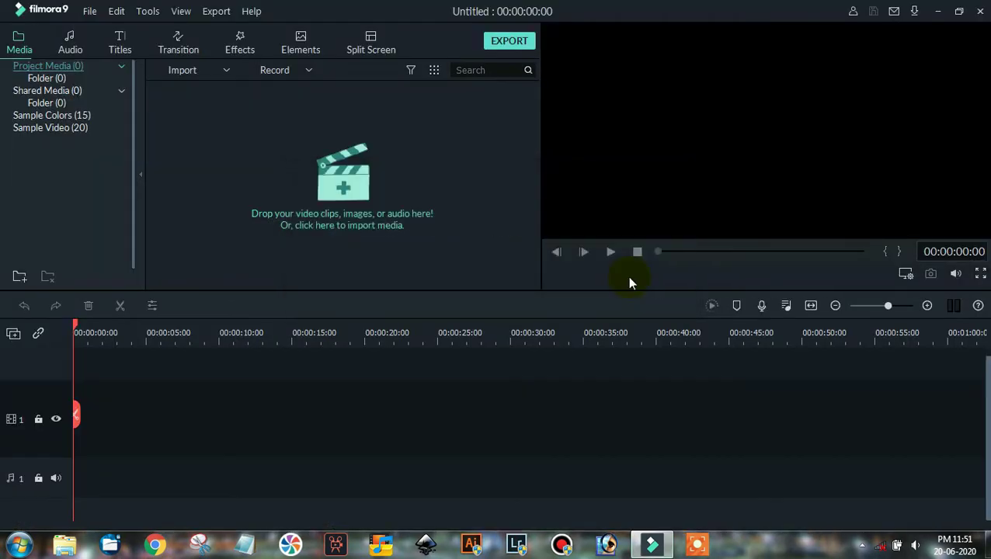
Import Sub.mp4 and unnamed.jpg from the GREEN folder into the project media
left_click(324, 194)
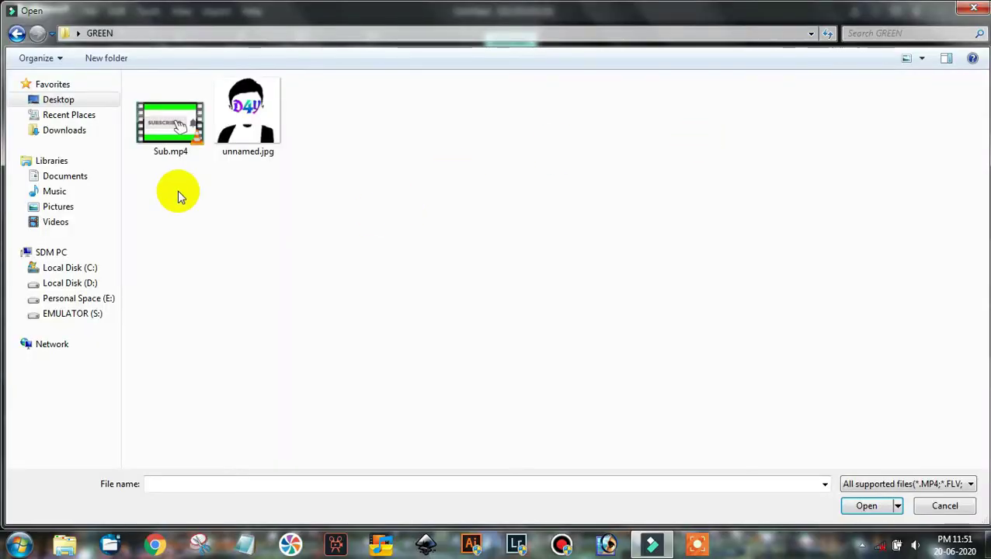
left_click(164, 144)
left_click(164, 145)
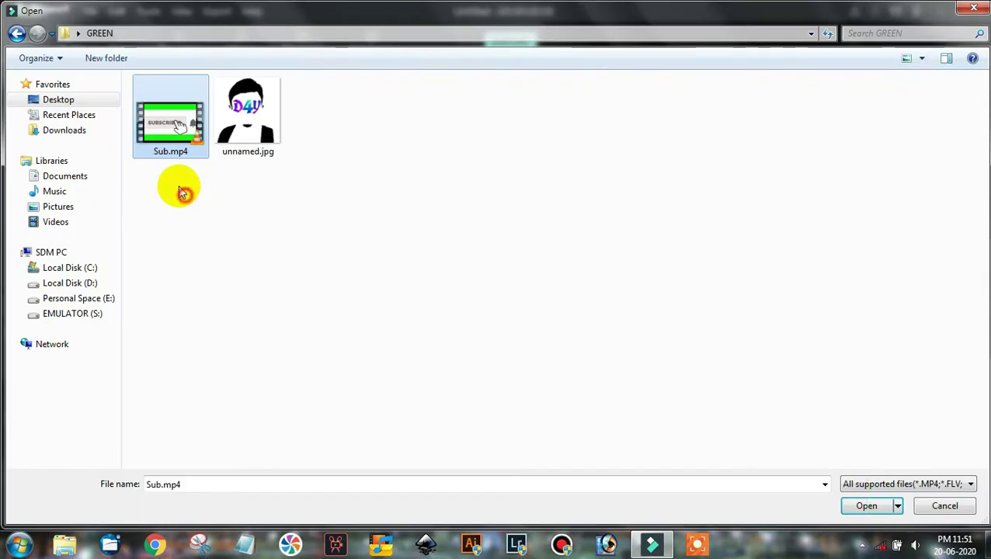
left_click_drag(233, 412, 503, 116)
left_click(866, 507)
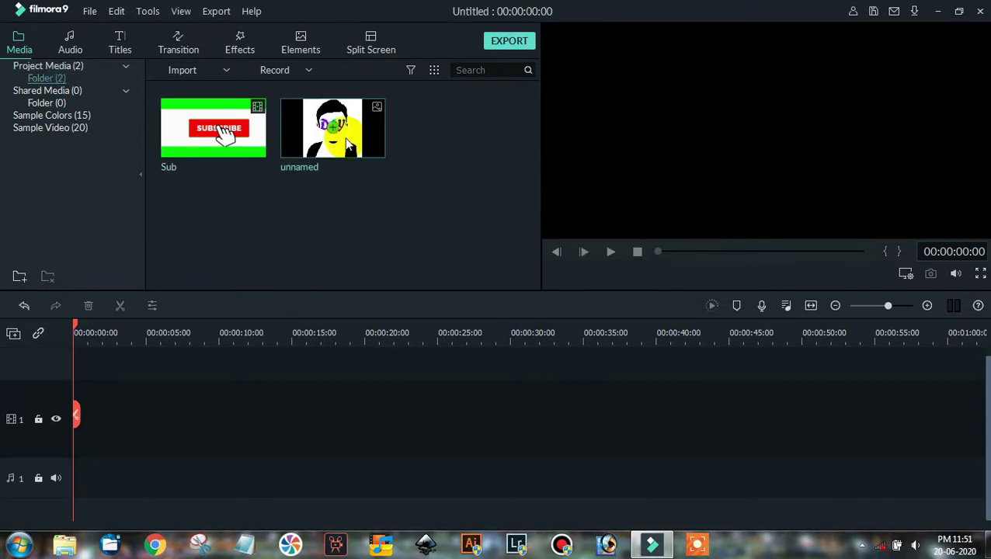
Place the Green sample color at the start of video track 1 and fit the timeline to it
left_click(66, 117)
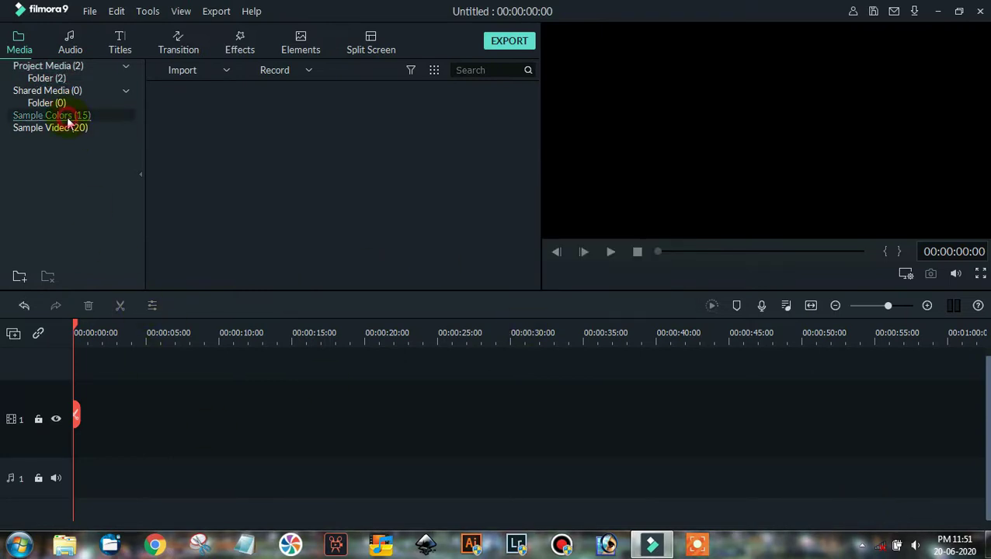
left_click_drag(537, 166, 542, 286)
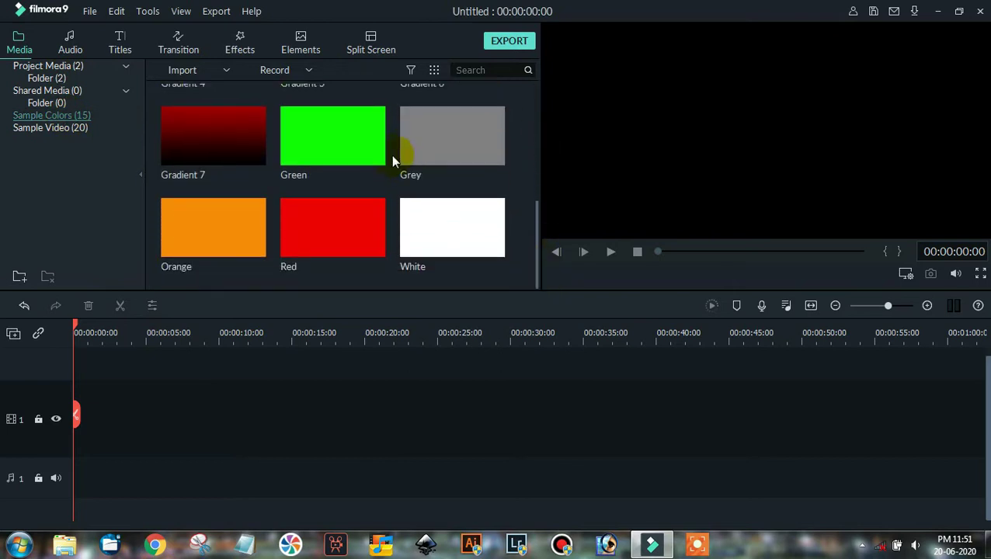
left_click_drag(349, 159, 55, 437)
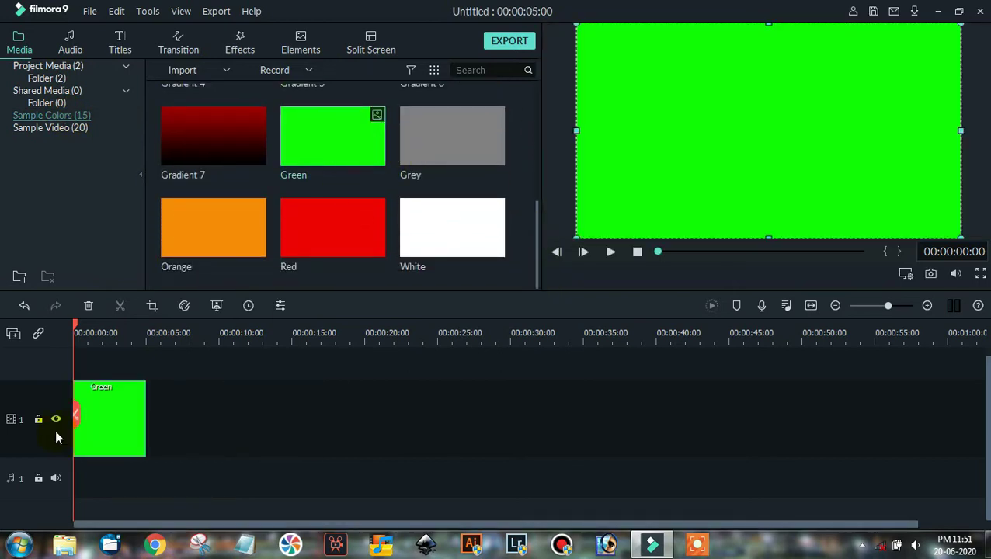
left_click(811, 307)
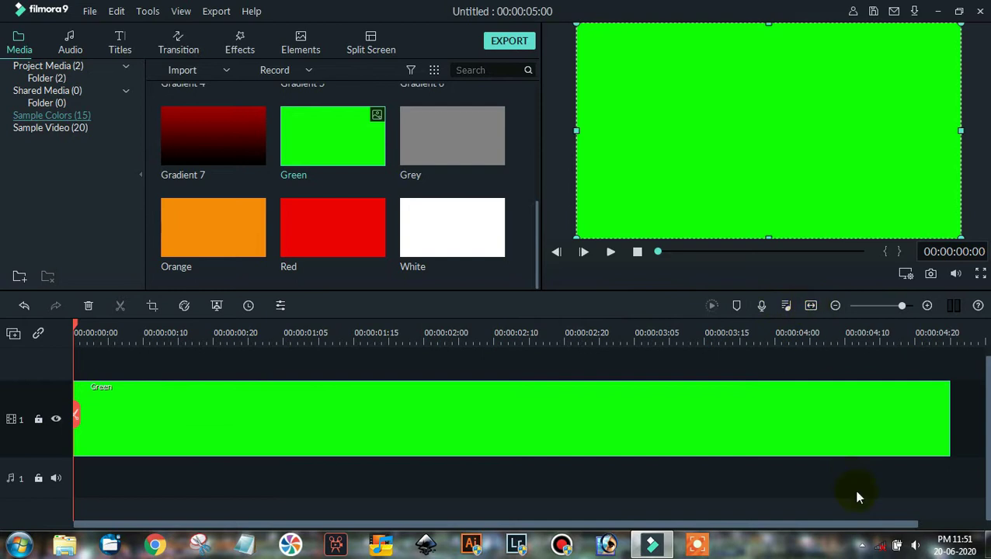
left_click(858, 497)
Reduce the timeline's track height and enlarge the preview area
right_click(52, 383)
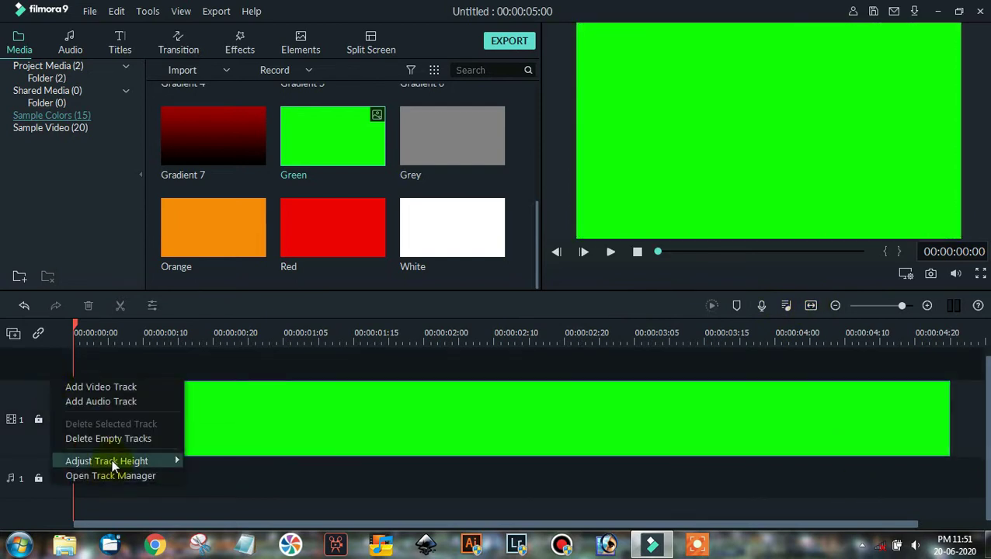
left_click(217, 464)
left_click_drag(281, 290, 282, 344)
Place the White sample color on a new video track above the green clip, starting at 00:00:00:00
left_click(48, 65)
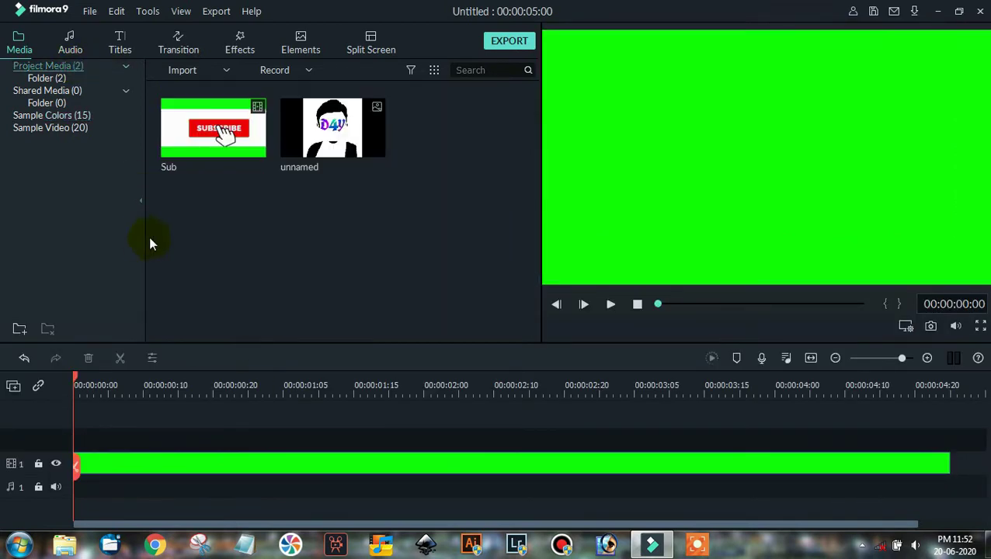
left_click(51, 115)
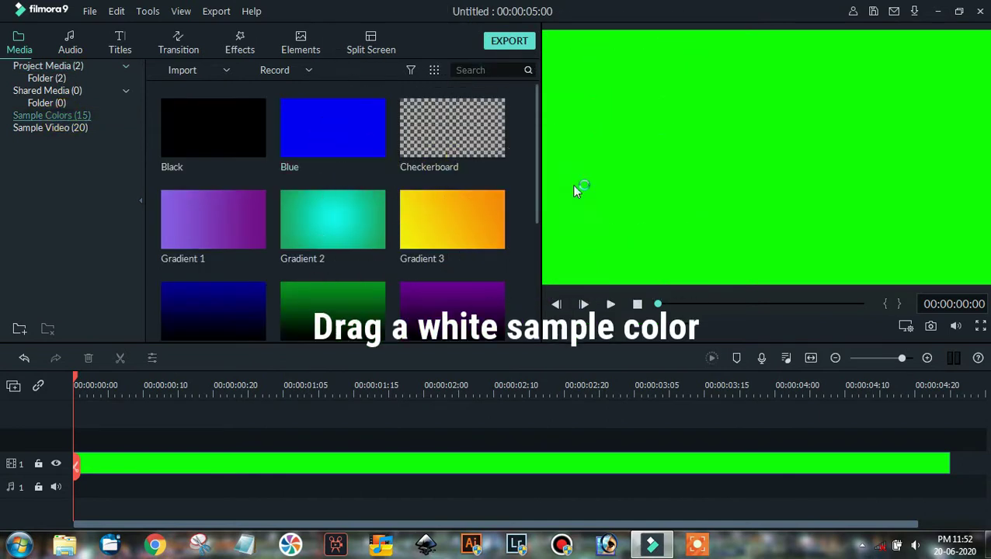
left_click_drag(539, 176, 536, 297)
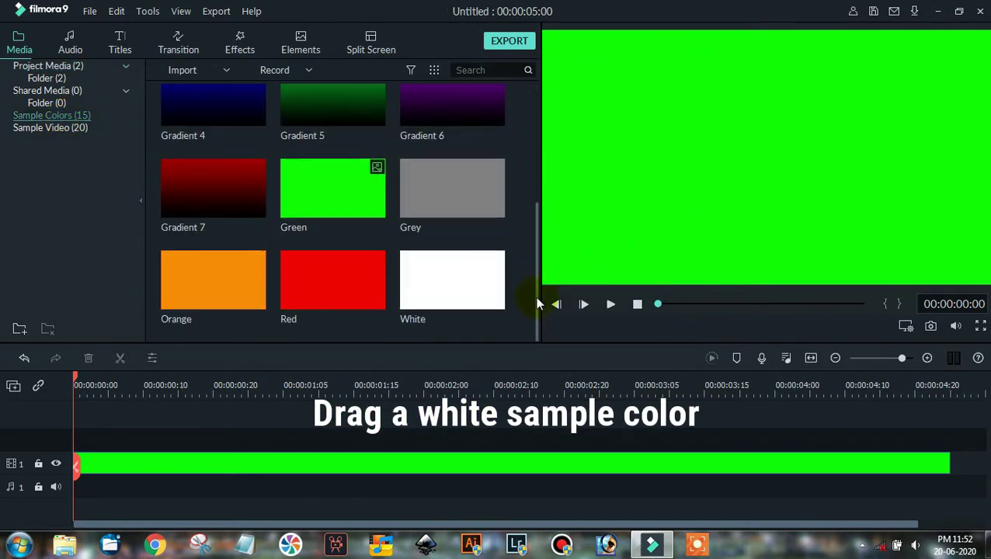
left_click_drag(475, 261, 155, 423)
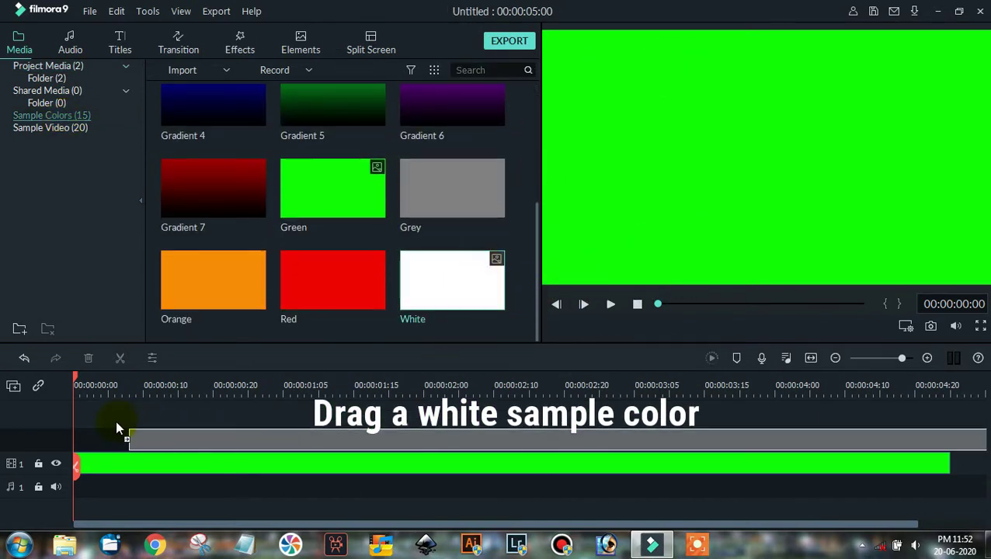
left_click_drag(59, 426, 62, 427)
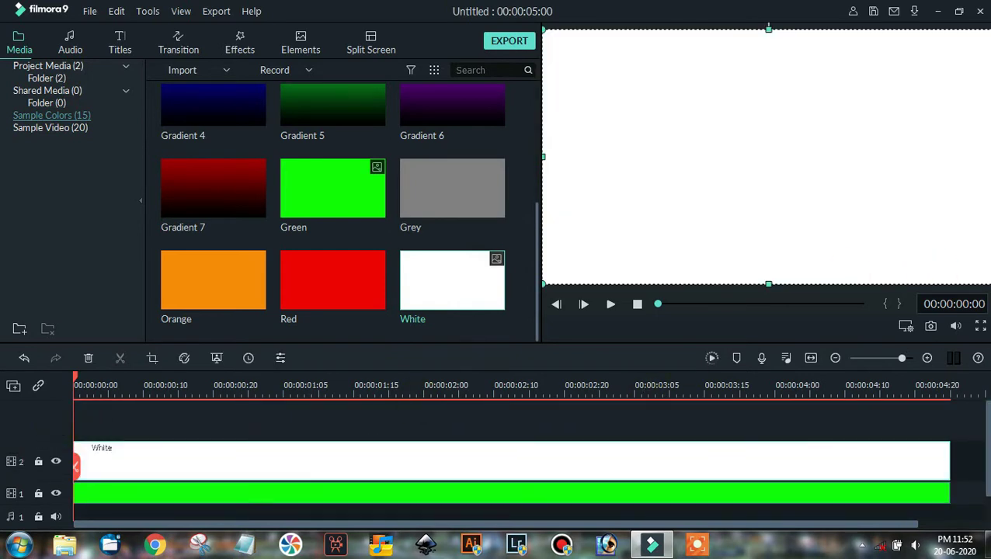
left_click(855, 278)
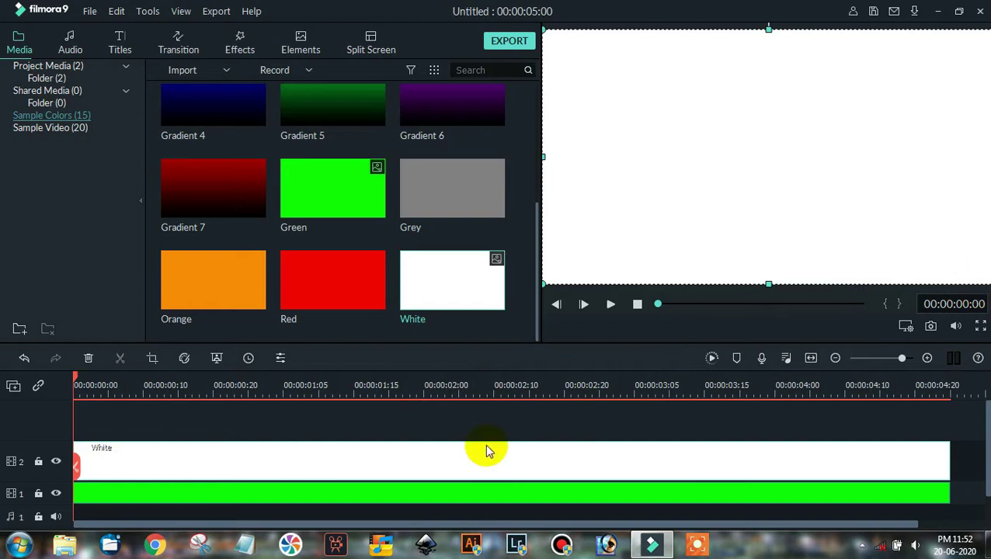
Lock the green track and resize the white clip into a wide, low bar centred near the bottom of the frame
left_click(38, 493)
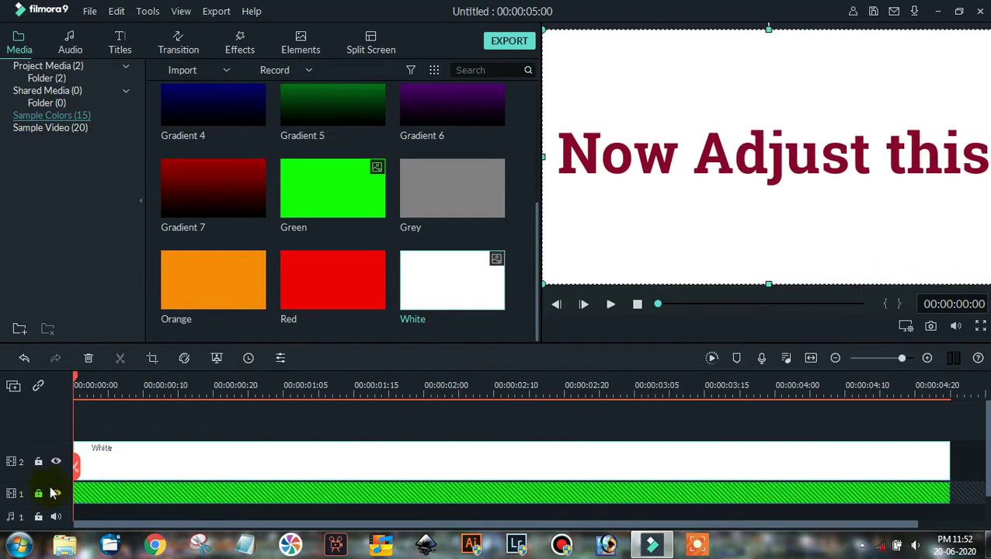
left_click_drag(987, 281, 903, 232)
left_click_drag(891, 138, 786, 137)
left_click_drag(709, 118, 821, 232)
left_click_drag(767, 146, 768, 224)
left_click_drag(656, 257, 647, 250)
left_click_drag(881, 257, 891, 250)
left_click(819, 190)
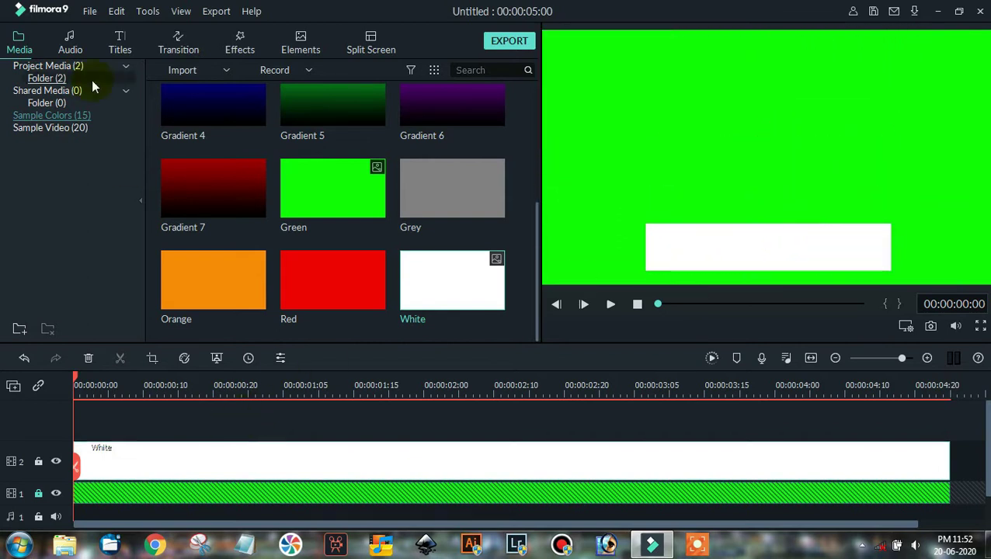
Add the Sub video on a new track above the white clip, starting at 00:00:00:00
left_click(46, 66)
left_click_drag(213, 128, 815, 391)
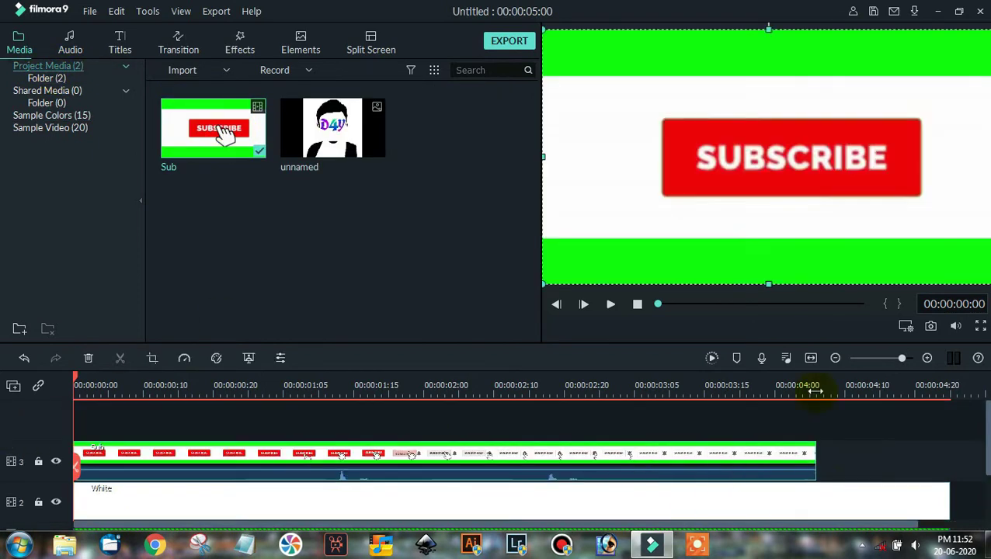
Split the white clip where the Sub video ends, at 00:00:04:06, and delete the extra part
left_click(816, 388)
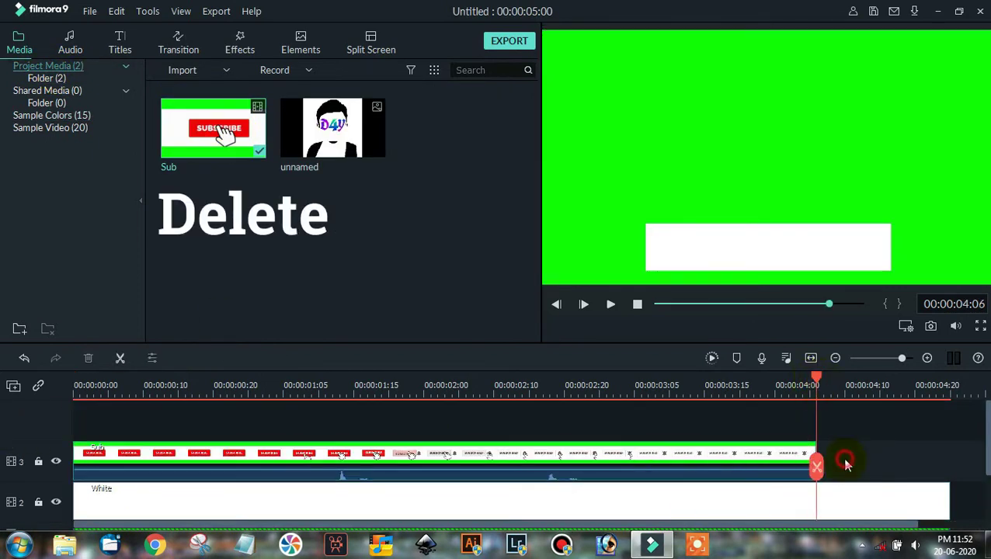
left_click(818, 468)
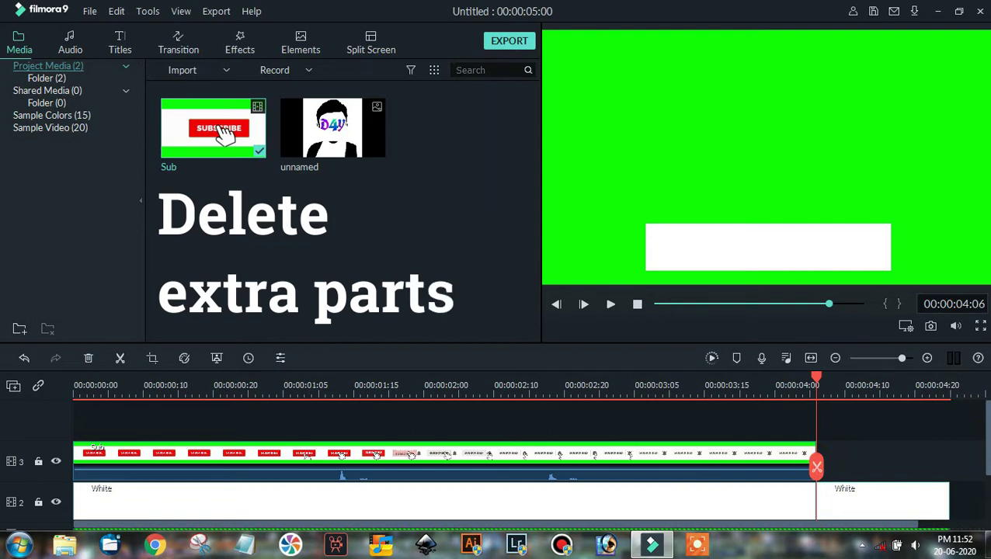
scroll(946, 433, "down", 2)
left_click(944, 477)
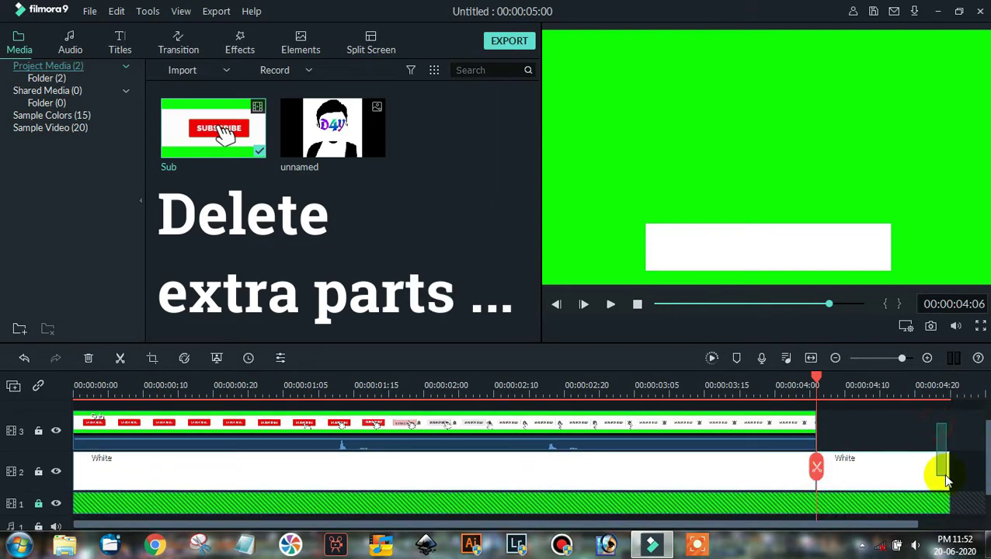
key("Delete")
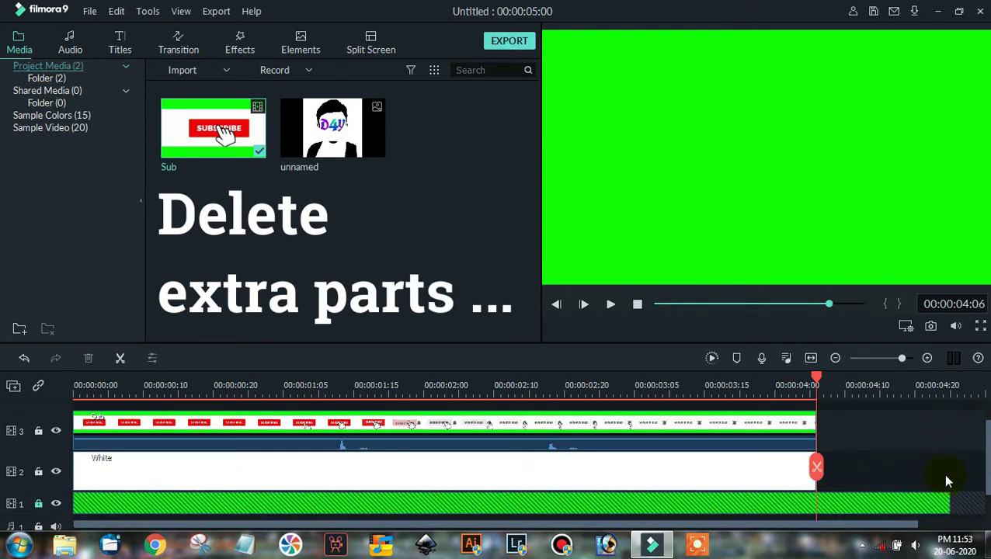
Unlock the green track, cut the green clip at 00:00:04:06, delete its extra part and lock the track again
left_click(130, 503)
left_click(40, 504)
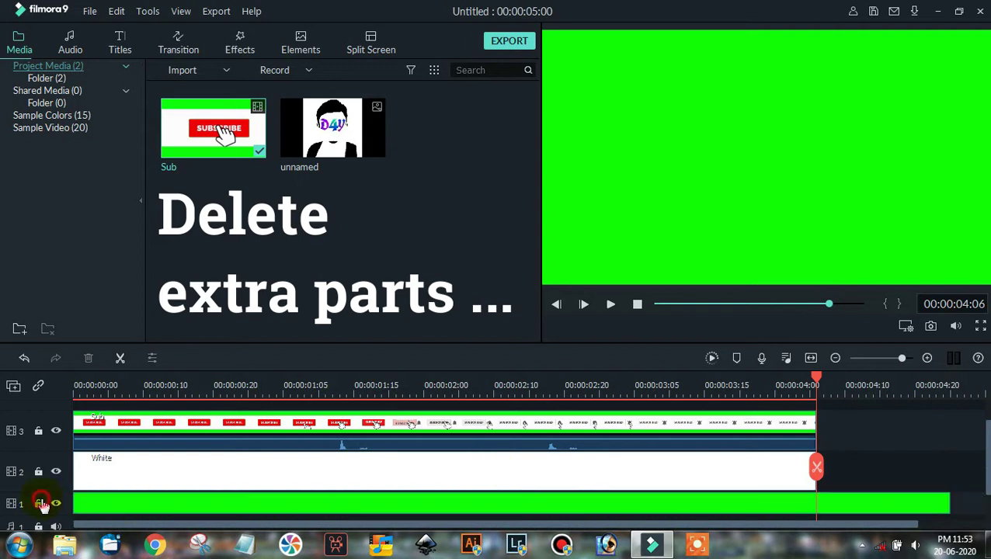
left_click(816, 467)
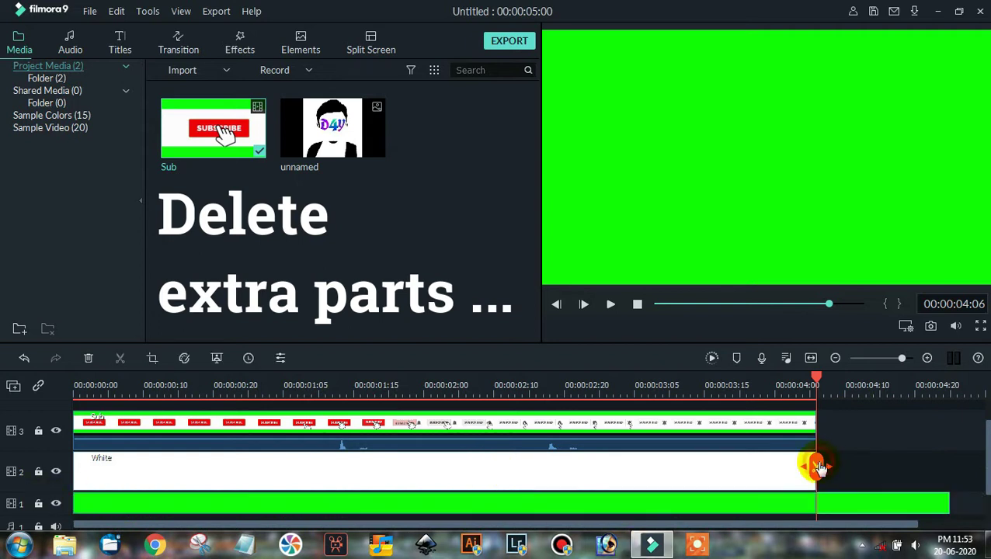
left_click(849, 477)
key("Delete")
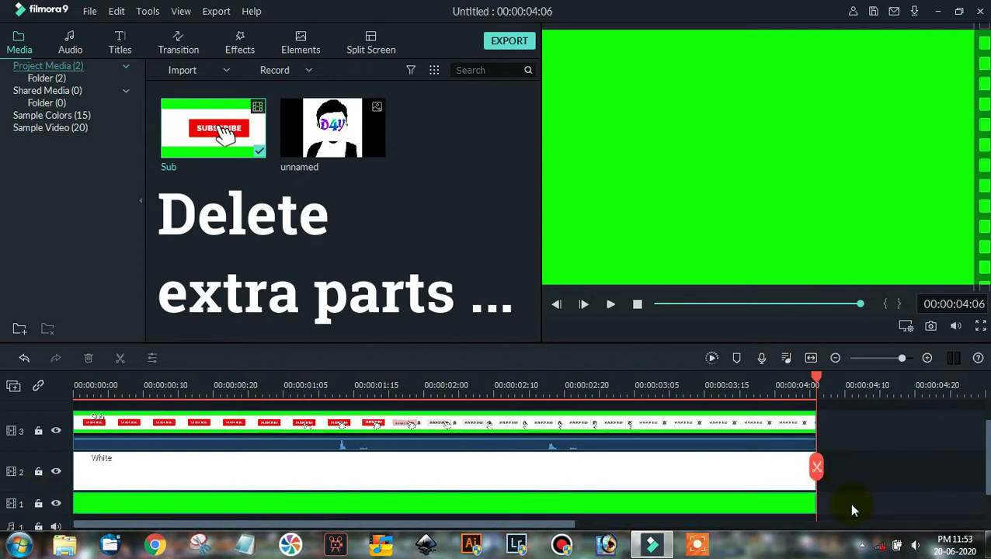
left_click(38, 504)
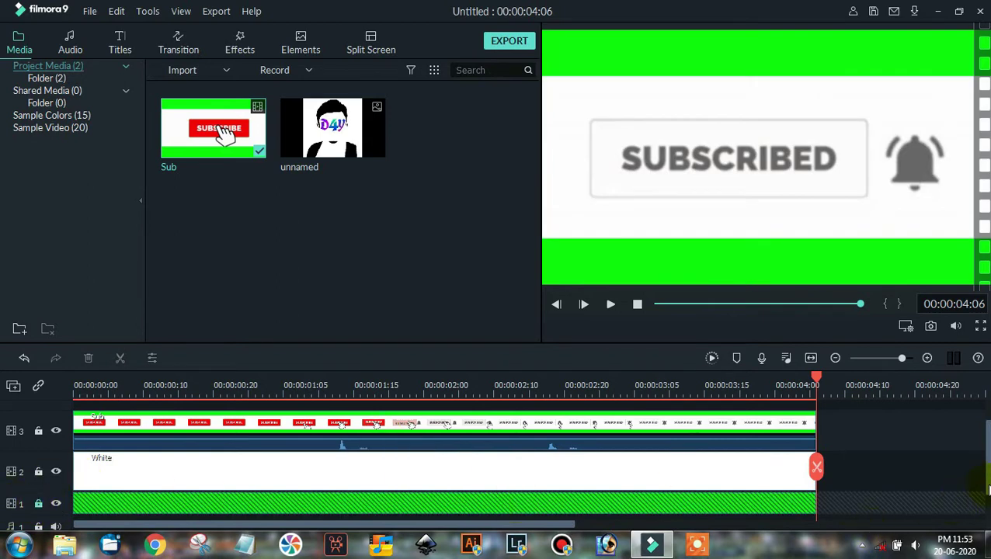
Shrink the Sub clip in the preview and place it over the right end of the white bar
scroll(988, 488, "up", 1)
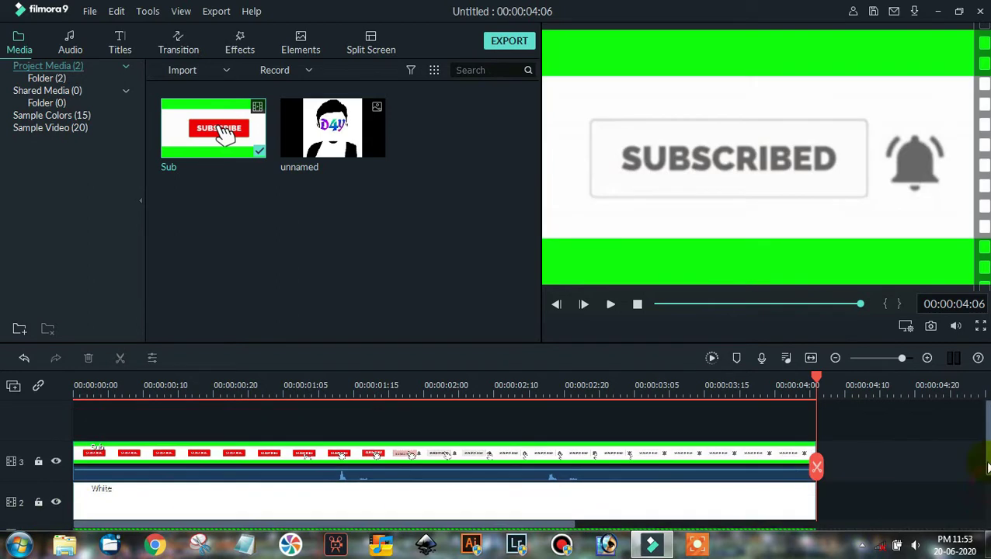
left_click(741, 456)
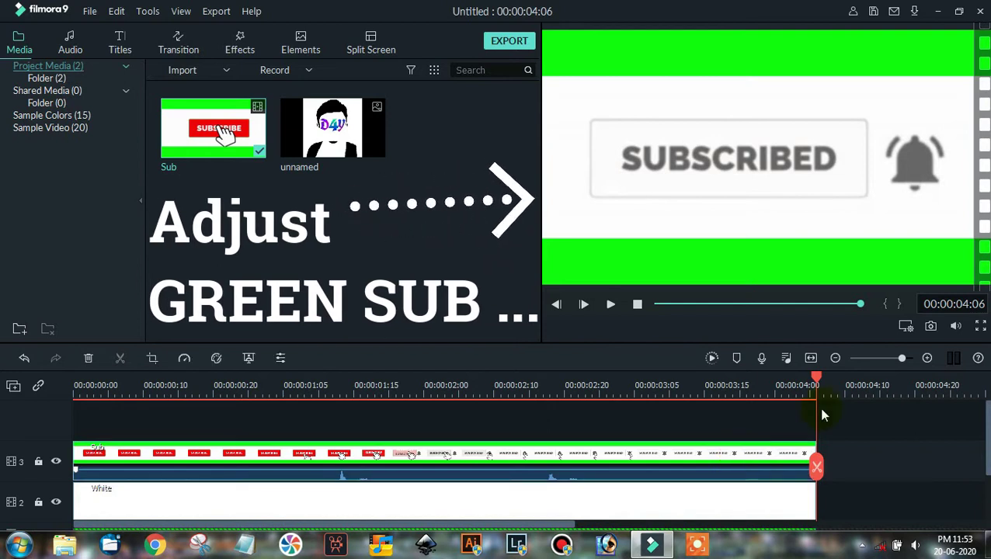
left_click(895, 208)
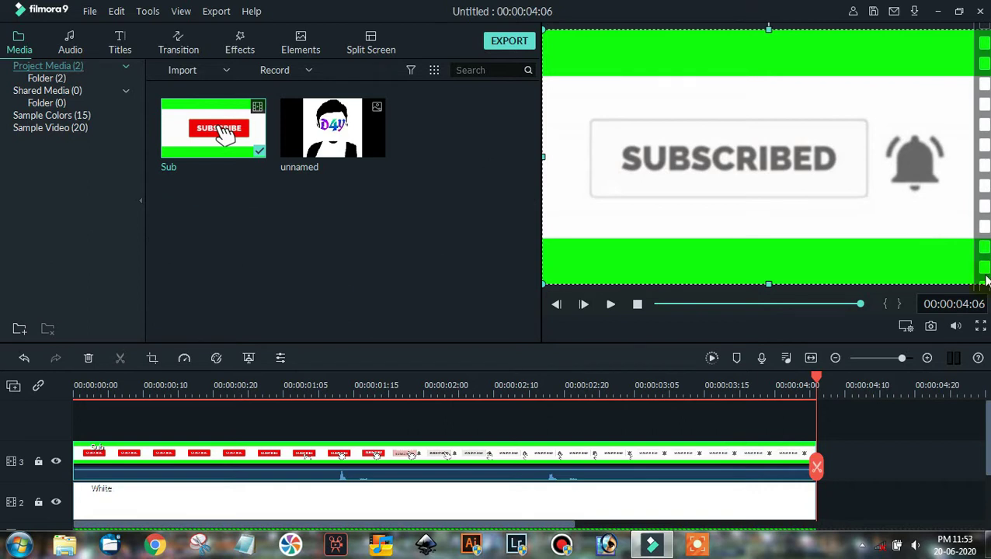
left_click_drag(541, 283, 832, 126)
left_click_drag(954, 112, 857, 276)
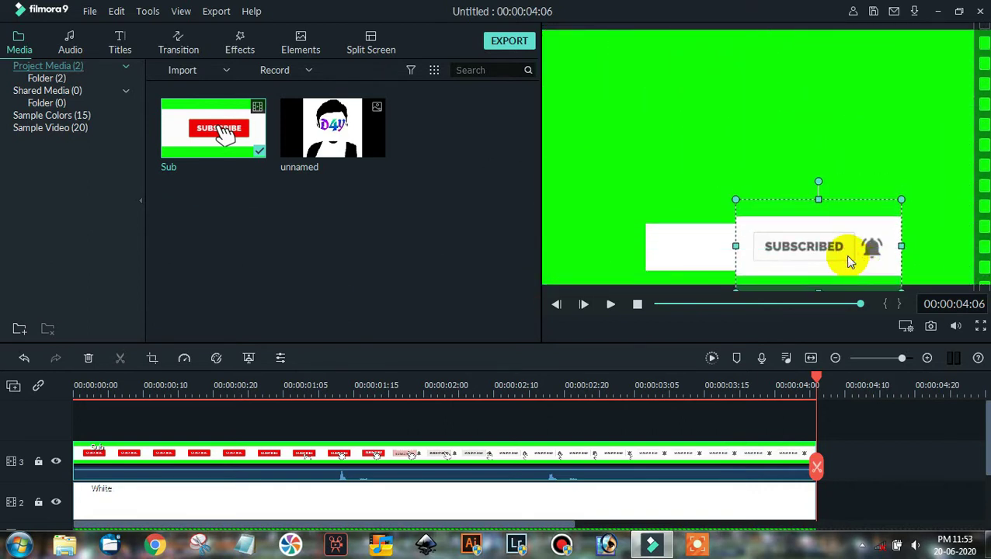
Turn on Chroma Key for the Sub clip with green as the key color and close its settings
double_click(837, 263)
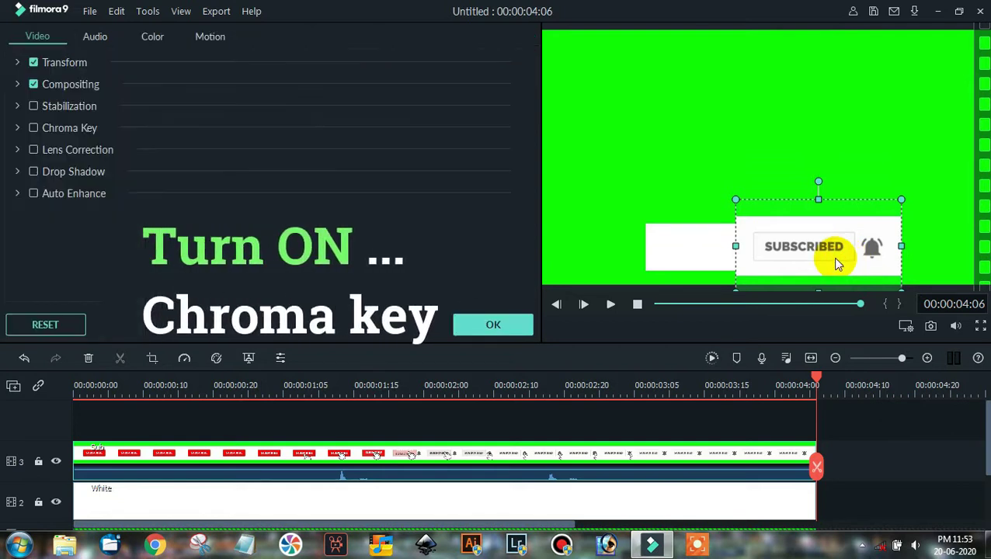
left_click(33, 129)
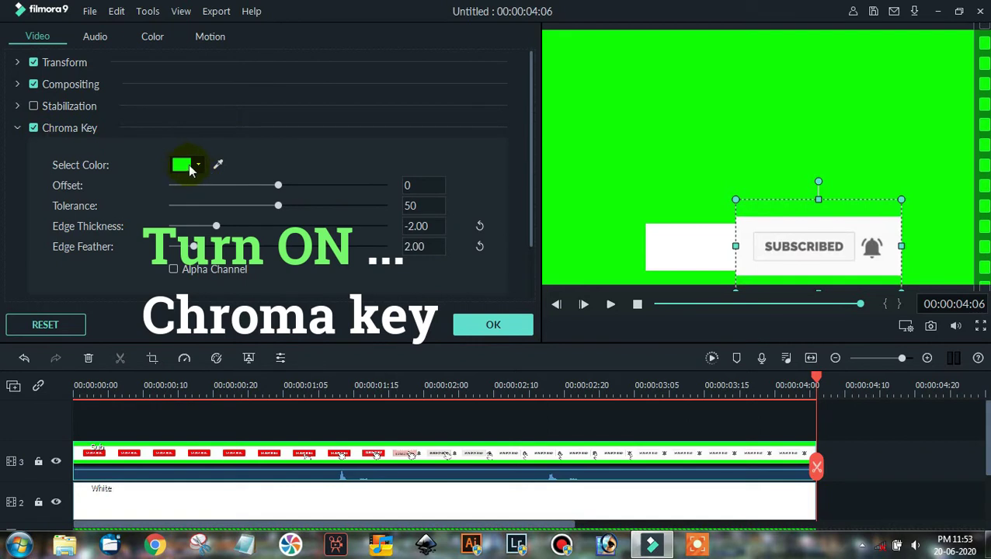
left_click(730, 250)
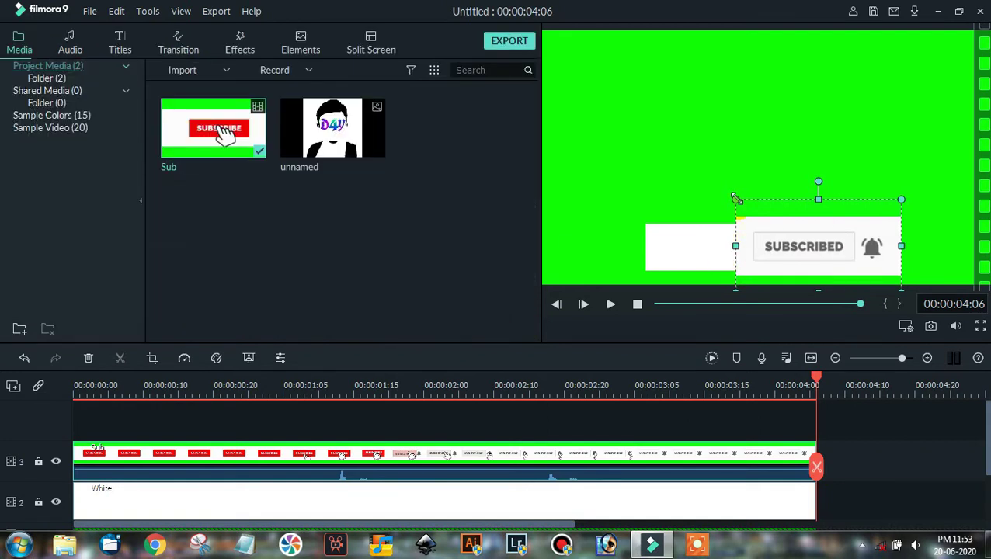
Shrink the Sub clip further in the preview so it fits within the right end of the white bar
left_click_drag(736, 199, 625, 247)
left_click(833, 244)
left_click_drag(782, 247, 776, 247)
key("ctrl+z")
key("ctrl+z")
Widen the white bar in the preview by stretching its left edge outward
left_click(734, 256)
left_click_drag(647, 247, 631, 247)
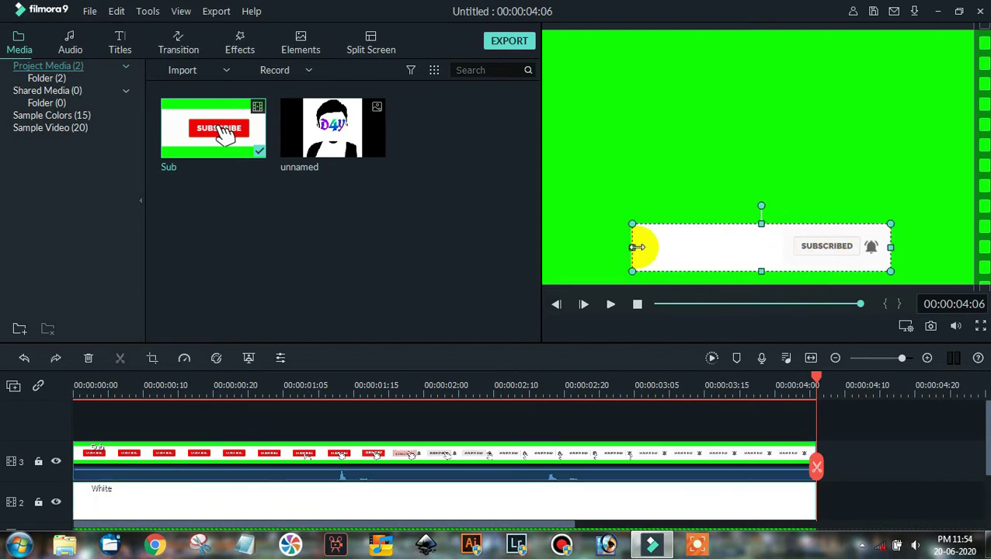
left_click(684, 184)
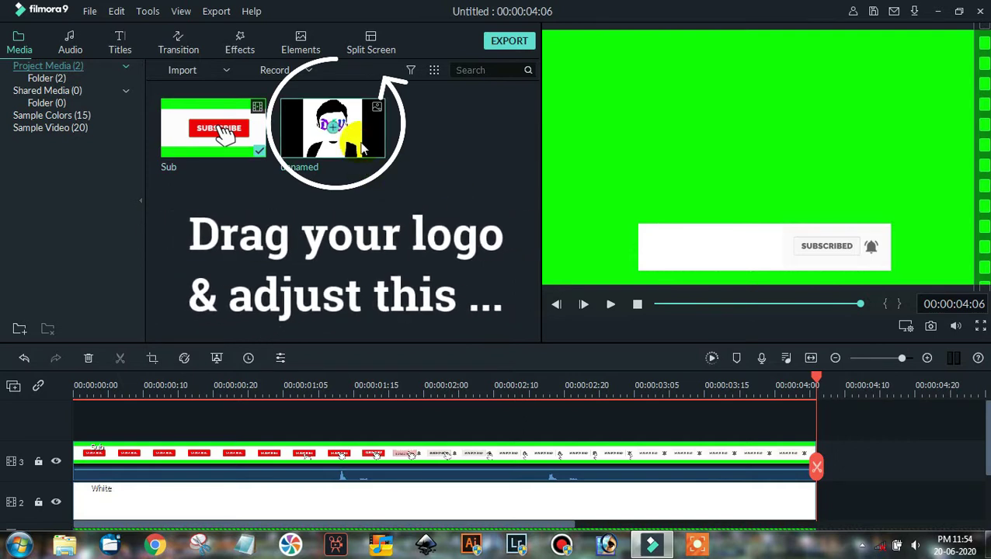
Place the unnamed image at the start of a new track above the Sub clip and shrink it onto the white bar's left end
left_click_drag(193, 393, 88, 454)
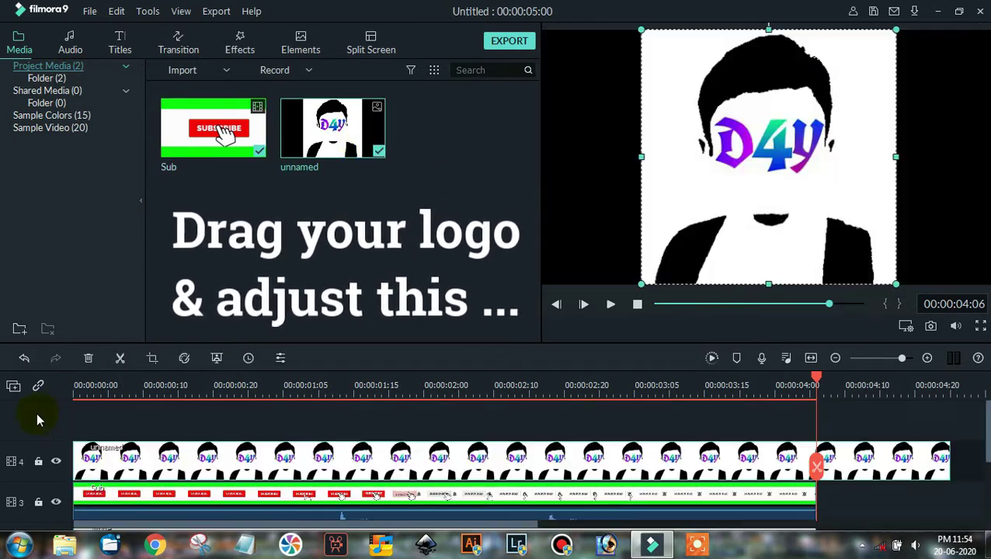
left_click(184, 460)
key("Home")
left_click_drag(893, 283, 666, 240)
left_click_drag(689, 265, 655, 263)
left_click(697, 241)
left_click(670, 261)
left_click(753, 180)
left_click(646, 247)
left_click(690, 238)
Split the unnamed image clip at 00:00:04:06 and delete the extra part
left_click(822, 386)
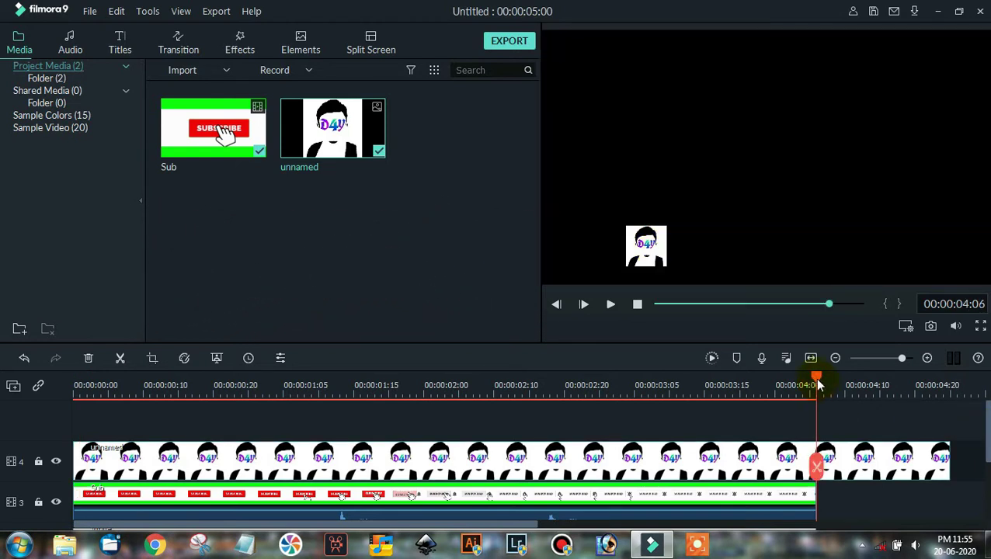
left_click(820, 464)
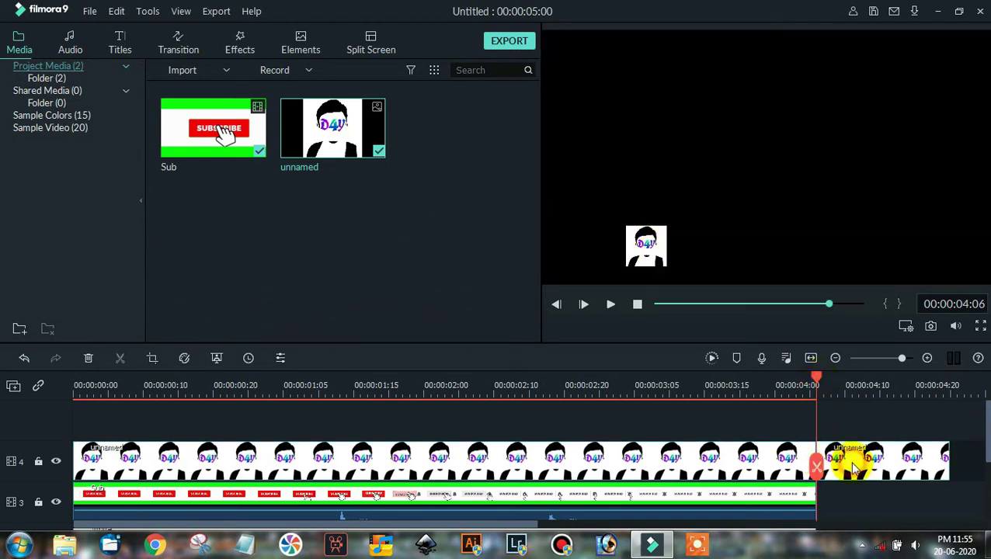
left_click(853, 466)
key("Delete")
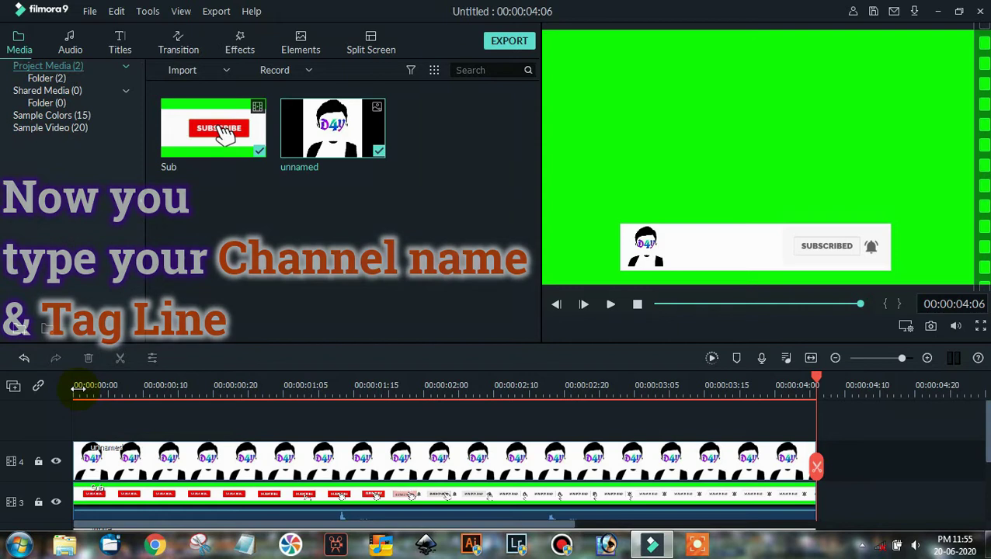
Add a Default Title at the start of a new track above the image and trim it to end at 00:00:04:06
left_click(76, 384)
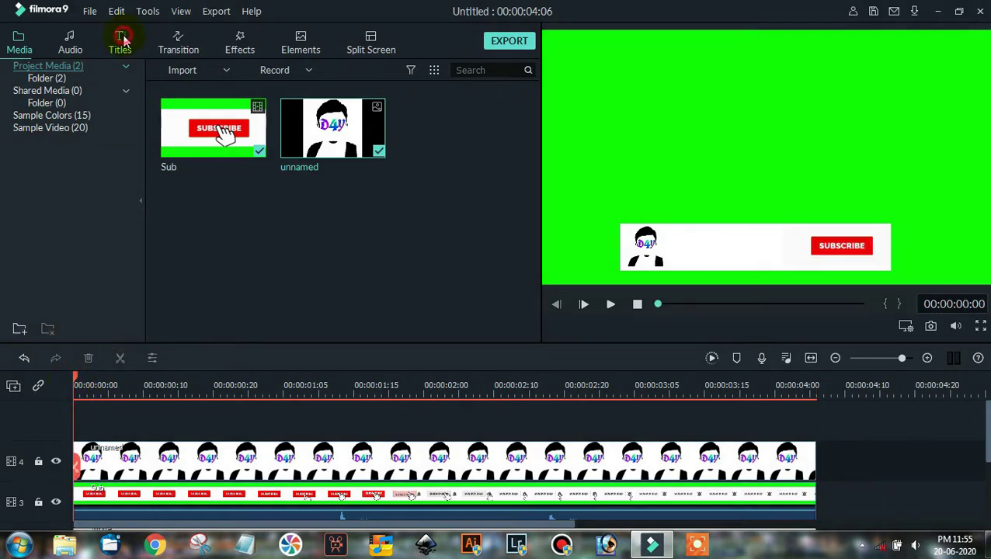
left_click(121, 43)
left_click_drag(237, 126, 78, 435)
left_click_drag(950, 458, 812, 460)
Open the title's advanced text editor and replace its text with "DESCRIBE 4 YOU"
double_click(454, 465)
left_click(385, 323)
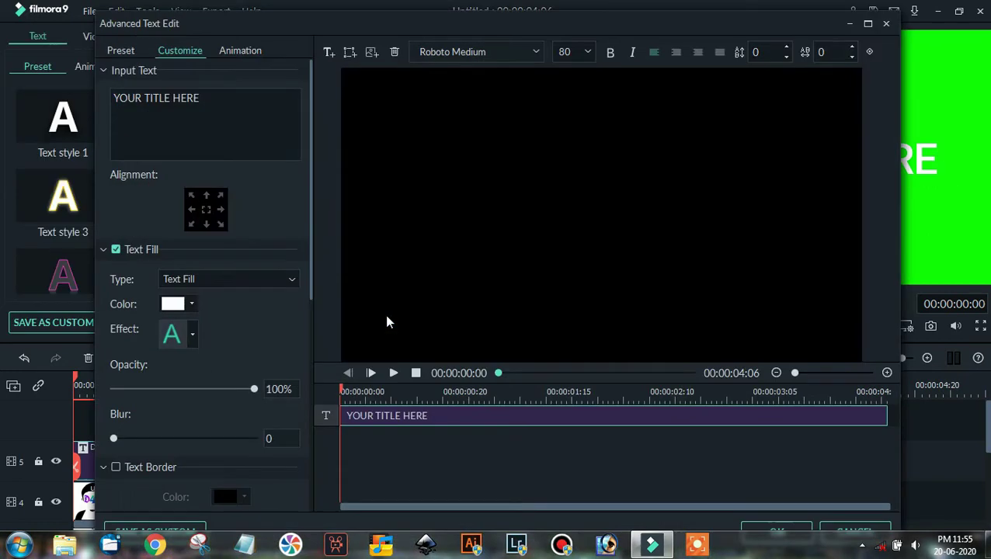
key("BackSpace")
type("DESCRIBE 4 YOU")
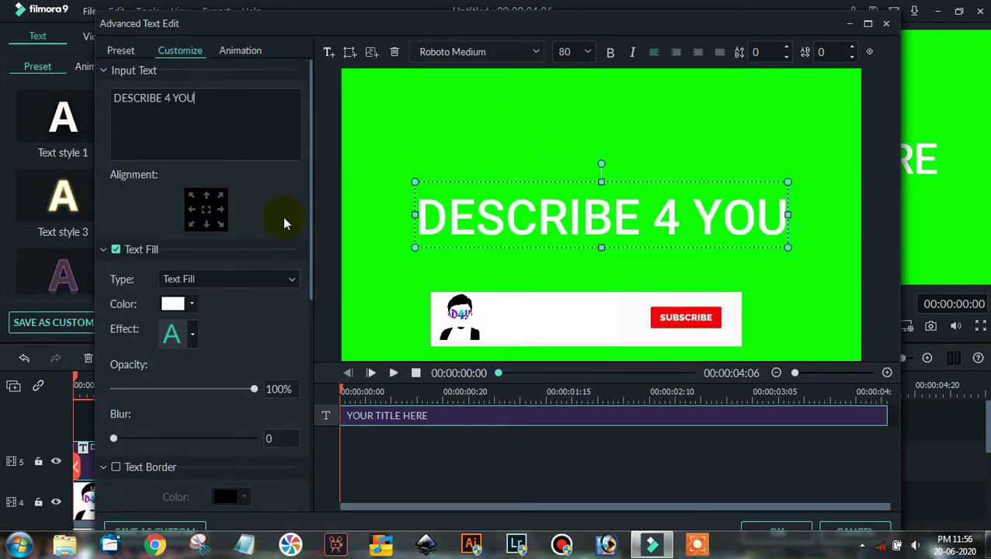
Set the DESCRIBE 4 YOU text's fill color to black and its font to Roboto Condensed Bold
left_click(174, 304)
left_click(165, 376)
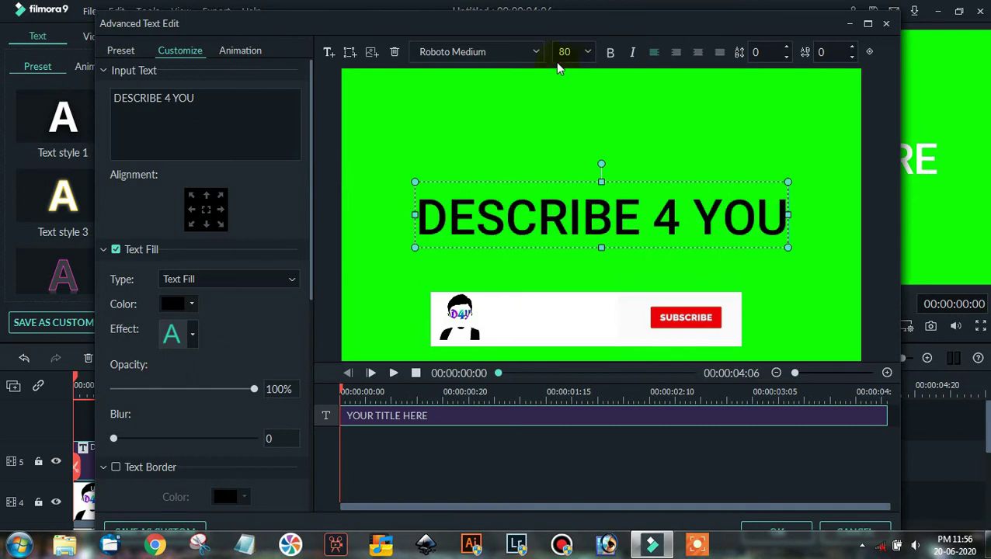
left_click(536, 52)
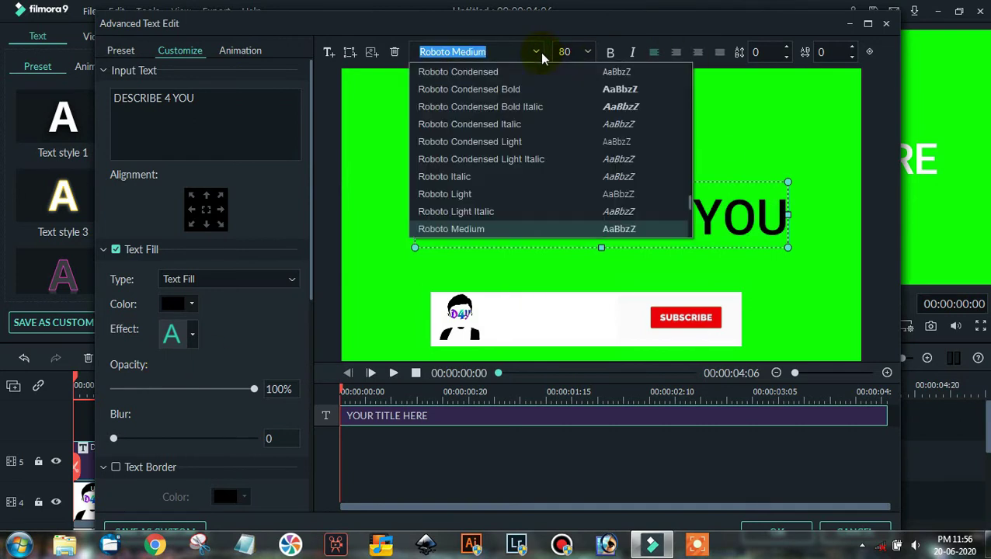
left_click(610, 90)
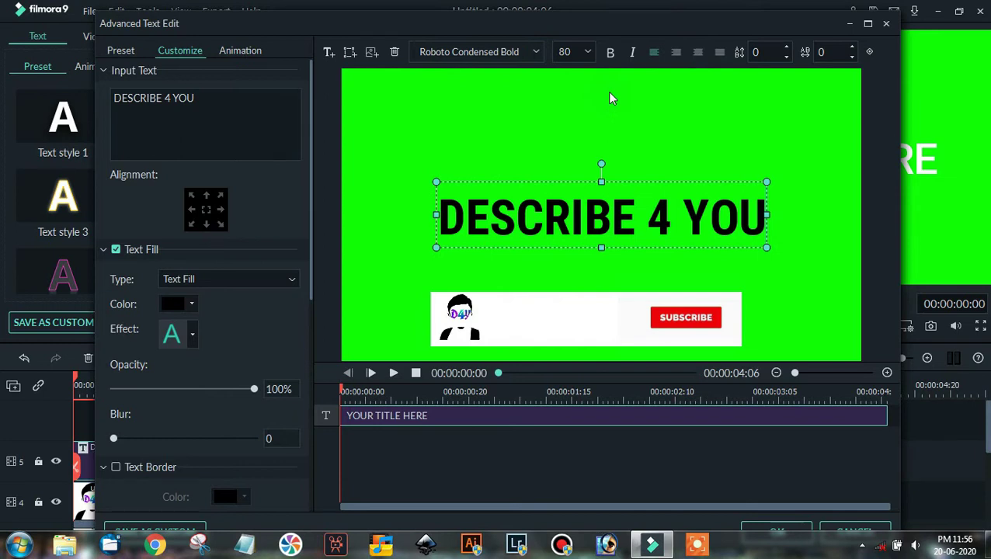
Shrink the DESCRIBE 4 YOU text and place it on the white bar's upper half between the image and the subscribe button
left_click_drag(766, 248, 598, 318)
left_click(814, 388)
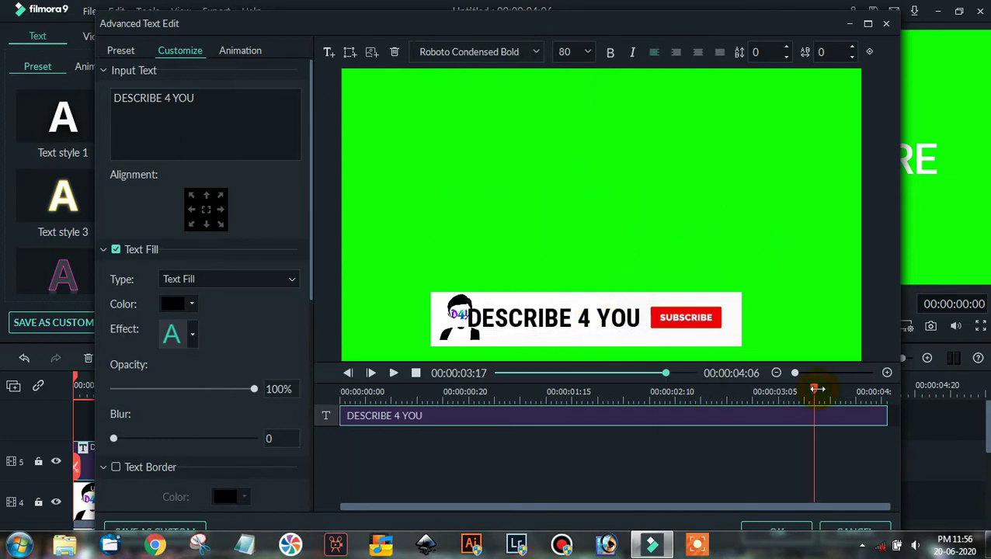
left_click(569, 309)
mouse_move(645, 330)
left_mouse_down()
mouse_move(614, 325)
mouse_move(626, 332)
left_mouse_up()
left_click(727, 286)
left_click(520, 308)
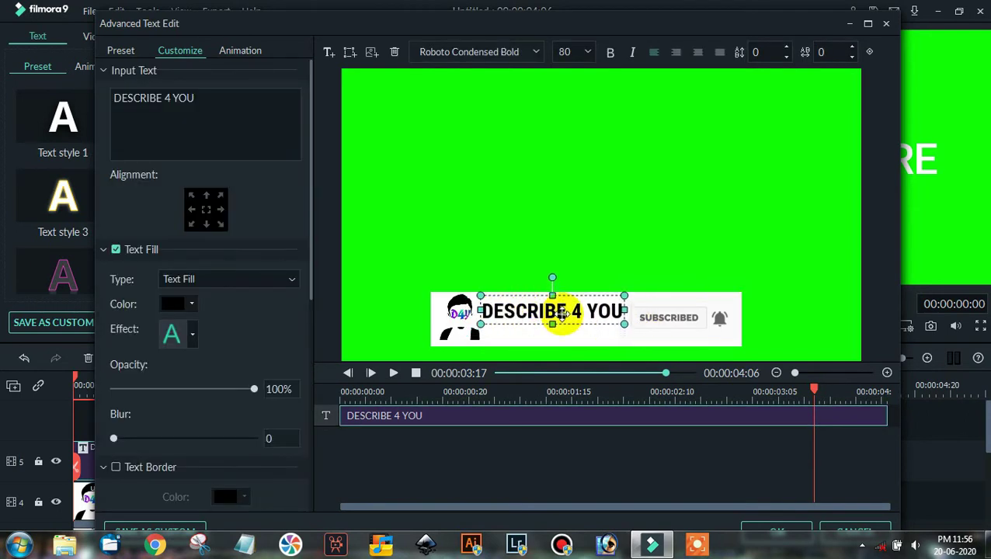
left_click(646, 266)
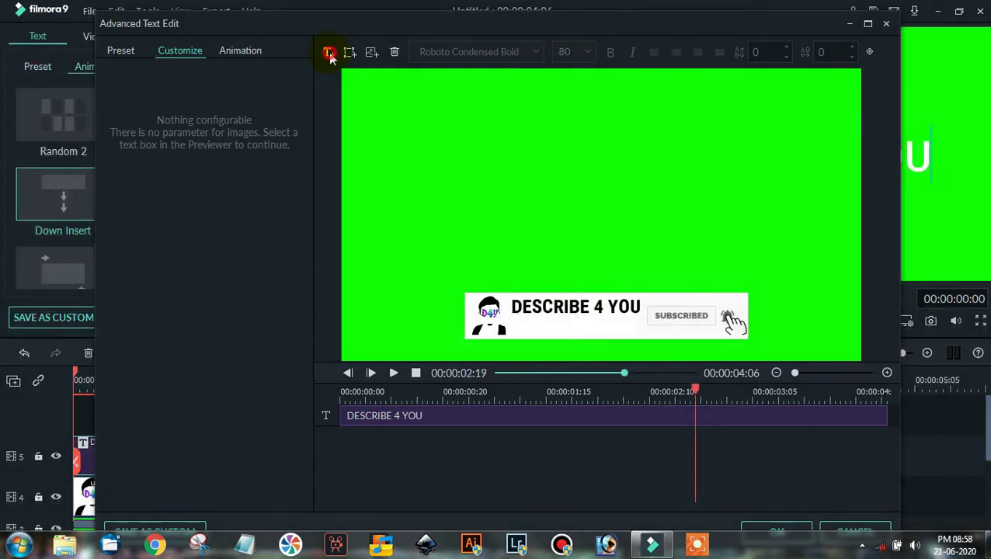
Add a second text box reading "Tips & Tricks" in Roboto Condensed Light
left_click(329, 53)
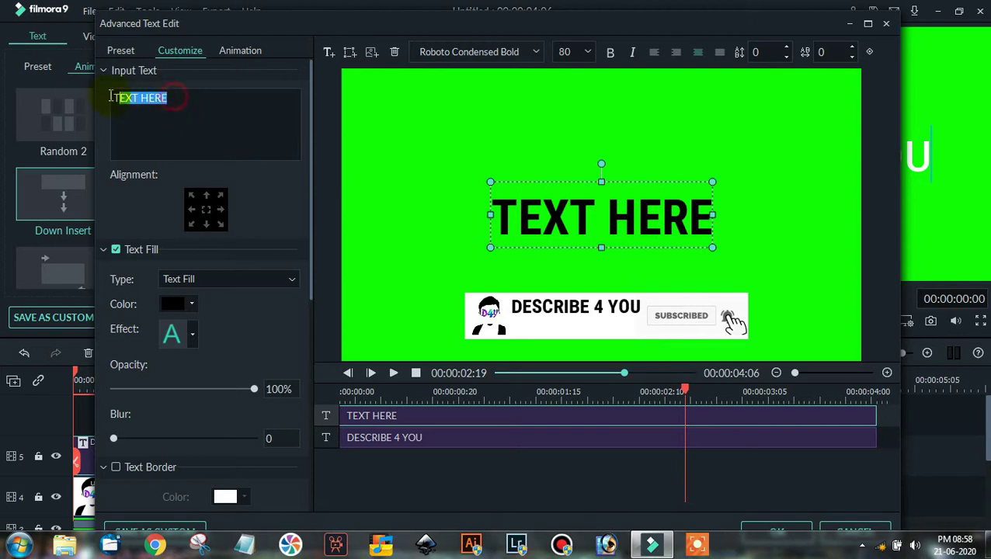
key("BackSpace")
type("Tips & Tricks")
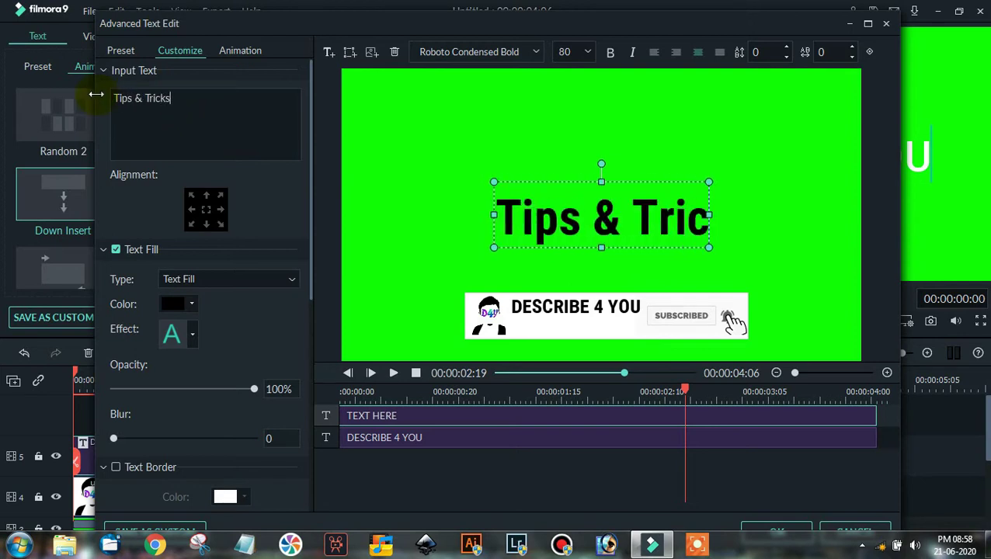
left_click(497, 52)
left_click(597, 157)
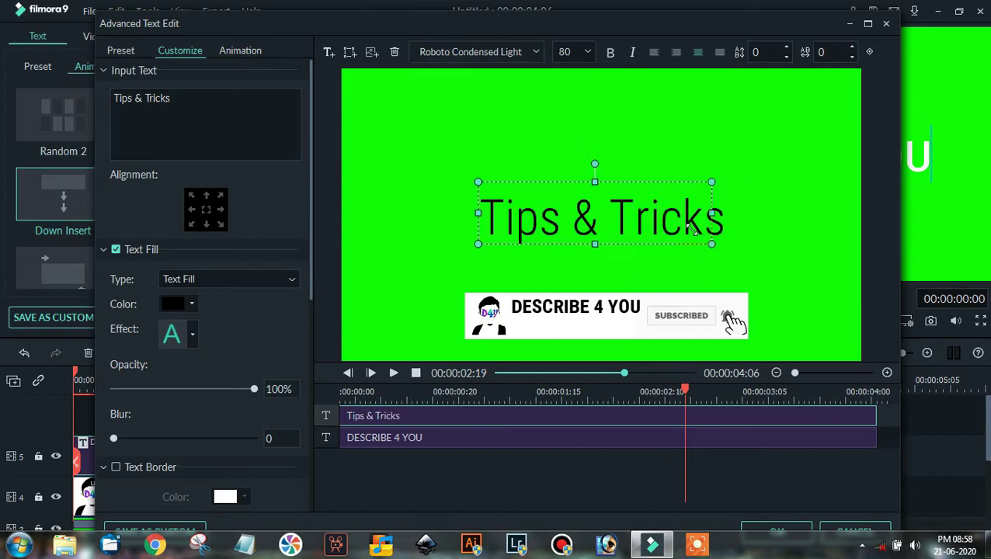
Shrink the Tips & Tricks text, set it in Roboto Light beneath DESCRIBE 4 YOU, and save the title edits
left_click_drag(730, 247, 609, 221)
left_click_drag(544, 189, 565, 309)
left_click(643, 212)
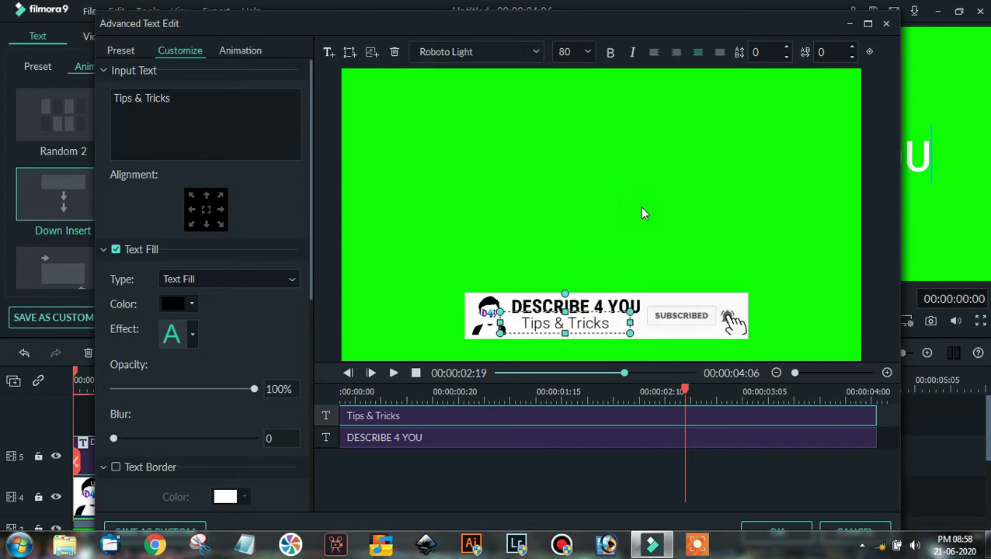
left_click(765, 273)
left_click(600, 329)
left_click(792, 530)
left_click(902, 471)
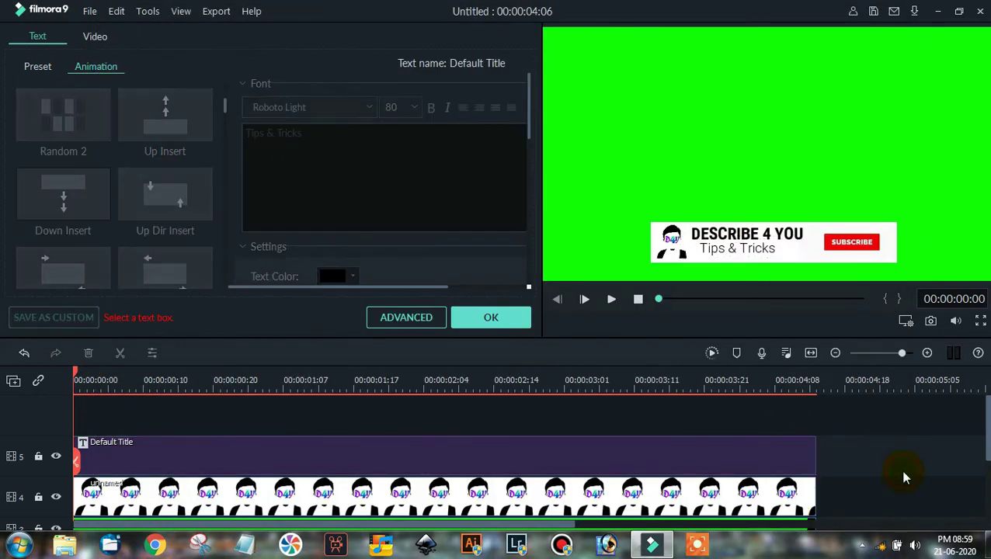
left_click(484, 307)
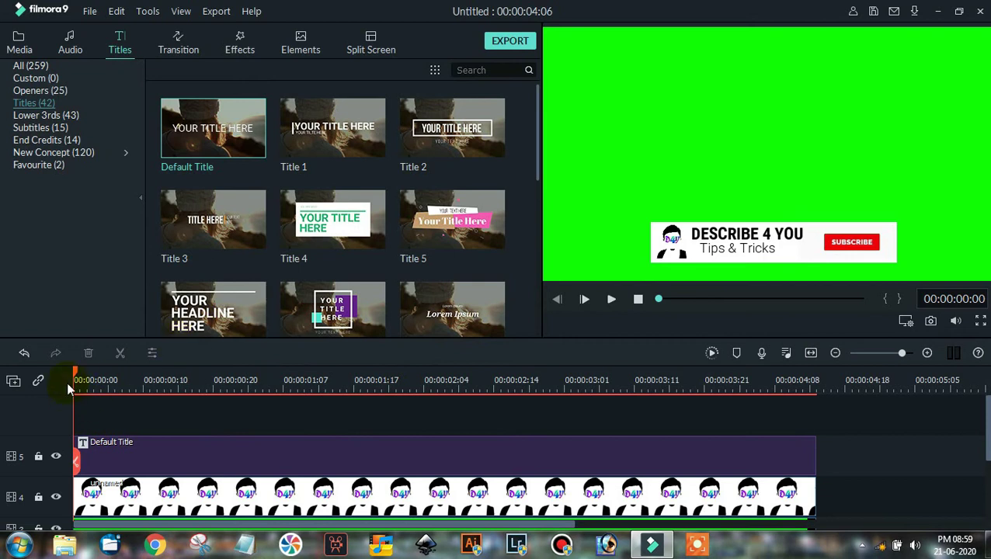
Play the composition from the start and lock the green clip's track
key("space")
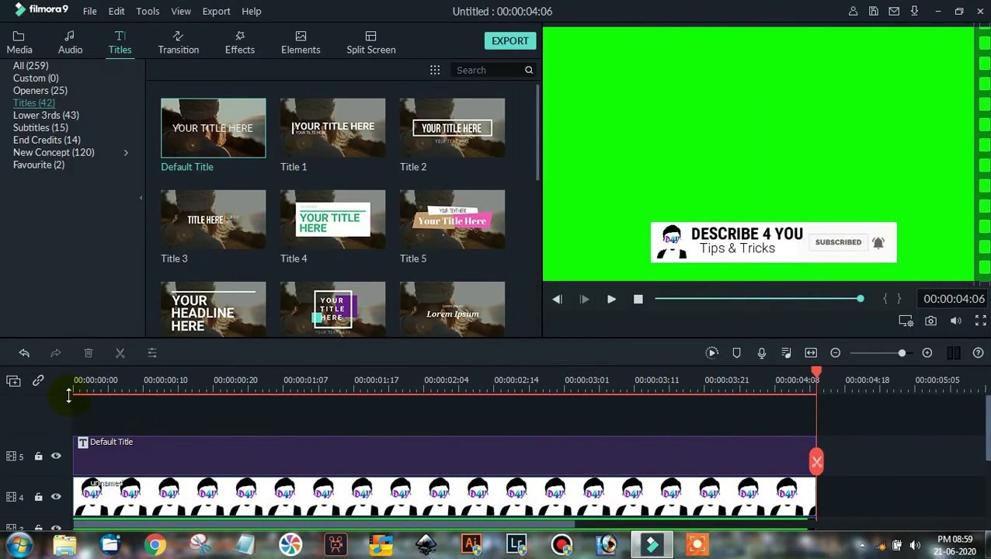
left_click(76, 386)
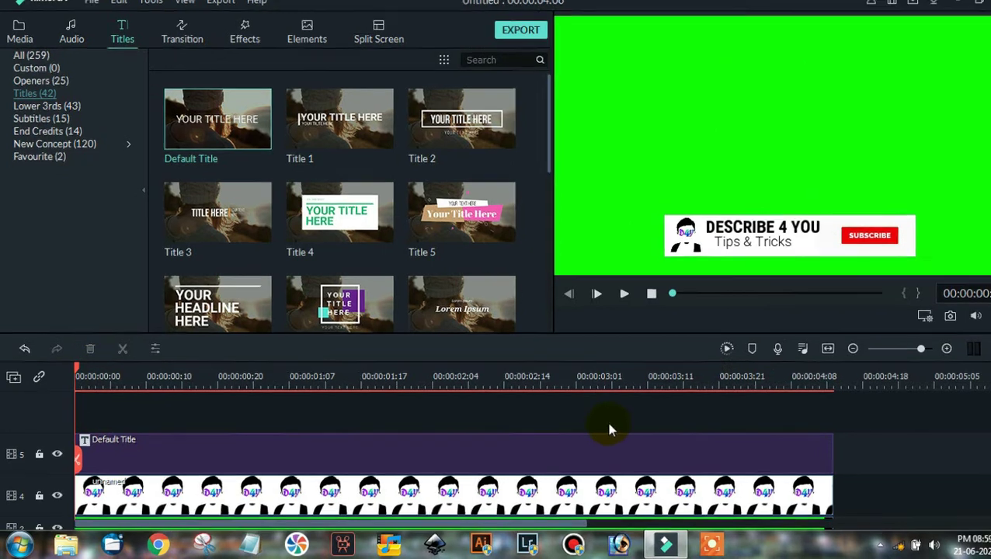
scroll(617, 233, "down", 3)
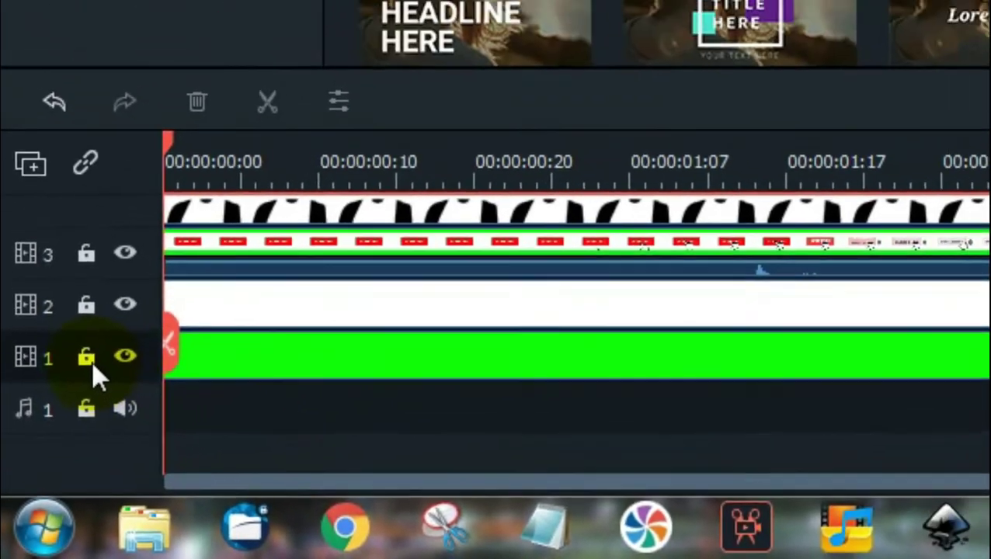
left_click(132, 254)
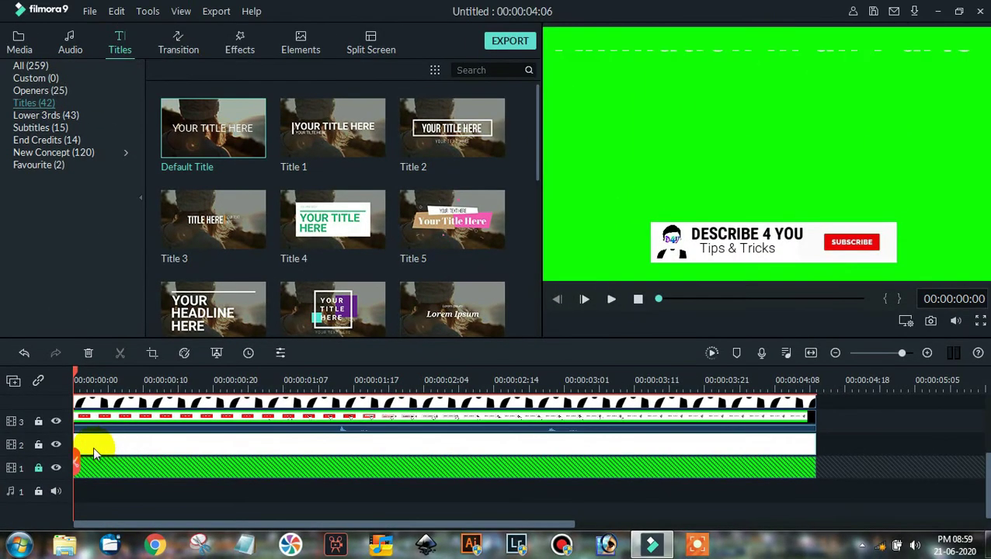
Apply the Up Down 2 motion to the white clip
double_click(151, 442)
left_click_drag(531, 64, 529, 225)
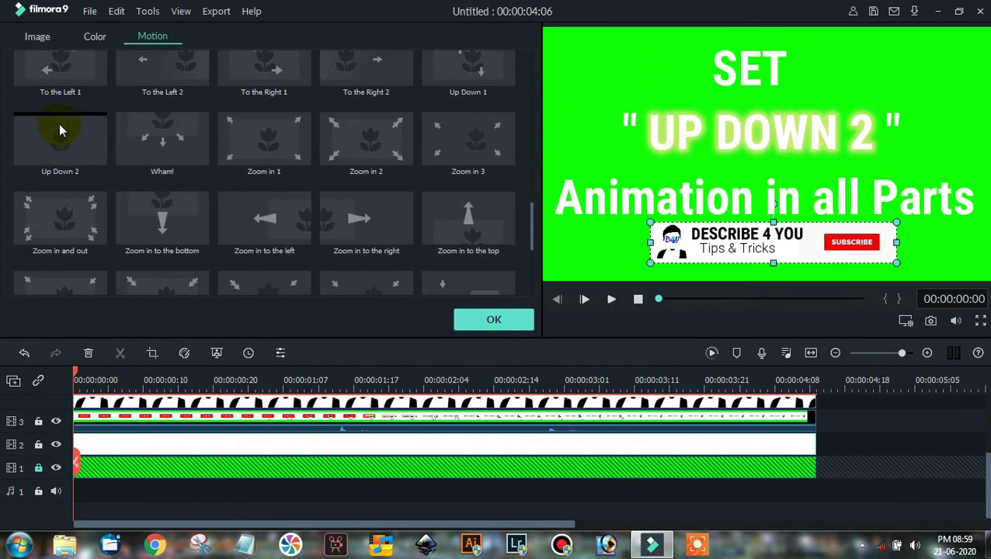
left_click(60, 126)
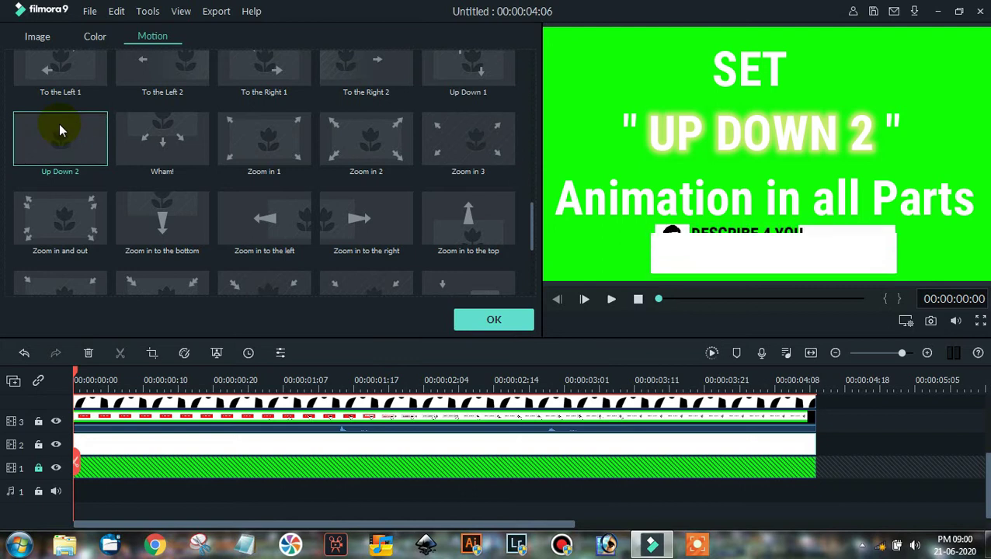
left_click(491, 314)
Apply the Up Down 2 motion to the Sub clip
left_click(163, 420)
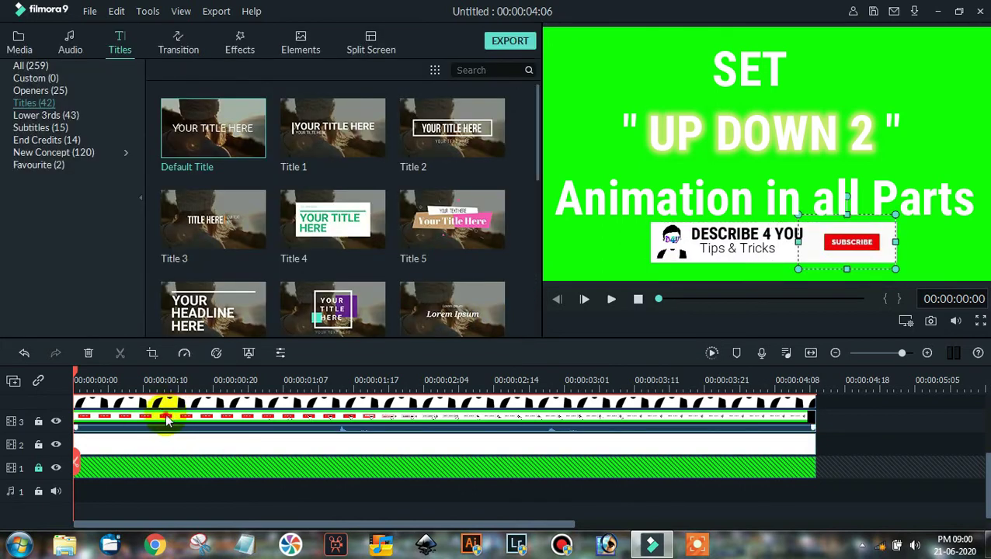
double_click(166, 421)
left_click(209, 36)
left_click_drag(530, 69, 532, 230)
left_click(52, 167)
left_click(497, 321)
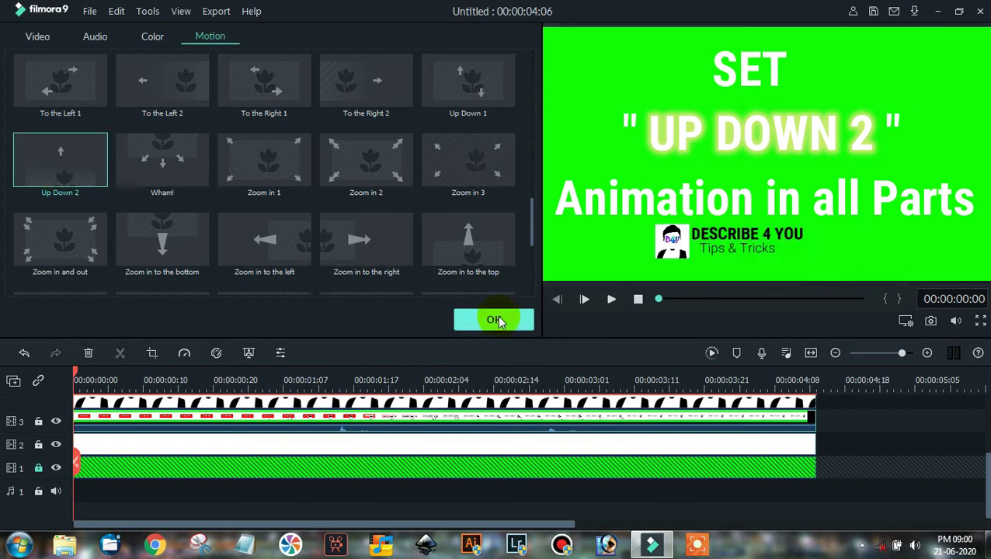
Apply the Up Down 2 motion to the unnamed image clip
left_click_drag(985, 486, 984, 458)
double_click(663, 413)
left_click(83, 122)
left_click(519, 319)
Apply the Up Down 2 animation to the Tips & Tricks text of the title
scroll(829, 445, "up", 1)
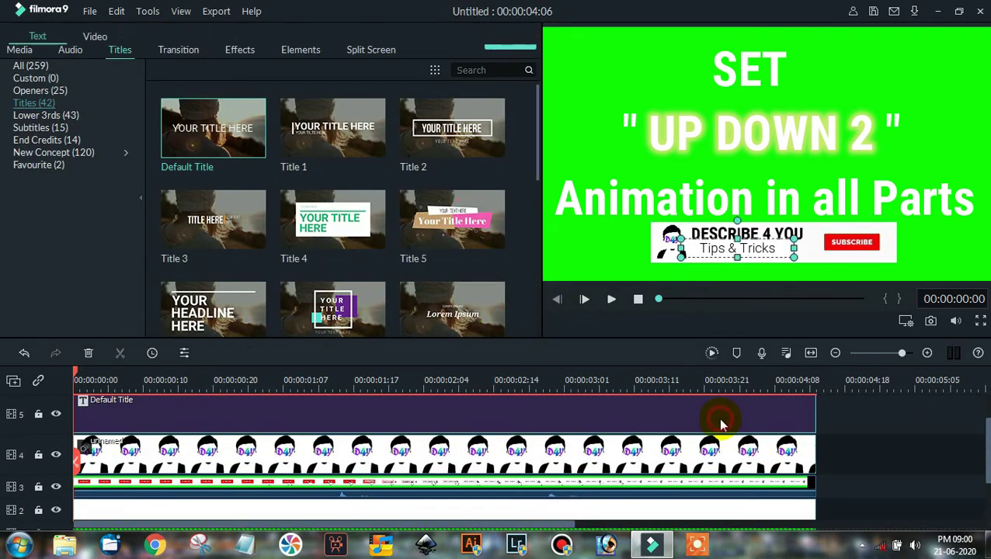
double_click(717, 417)
left_click_drag(223, 110, 226, 247)
left_click(90, 163)
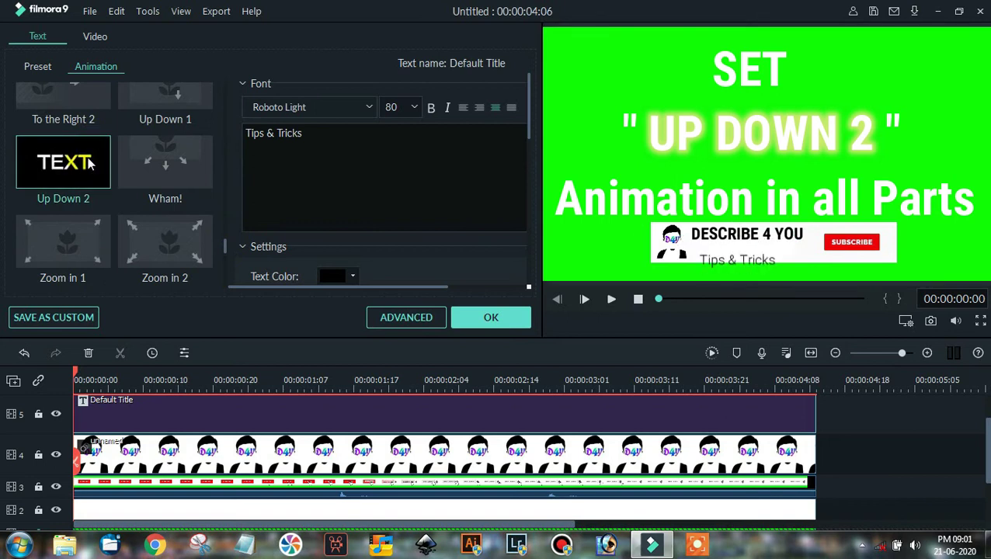
left_click(470, 316)
Apply the Up Down 2 animation to the DESCRIBE 4 YOU text of the title
double_click(747, 235)
left_click(54, 156)
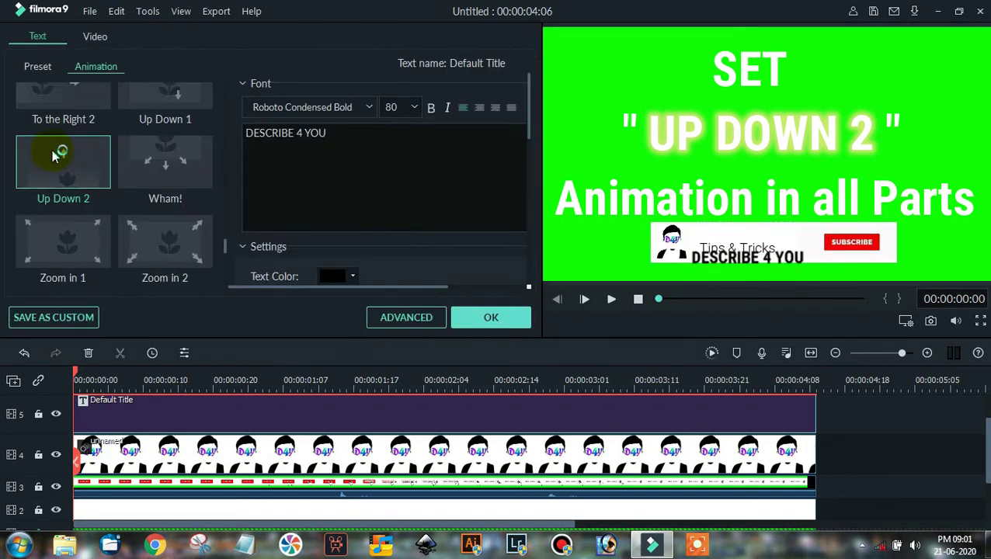
left_click(483, 315)
Play the finished lower-third animation from the start to check it
left_click(155, 404)
key("space")
left_click(73, 383)
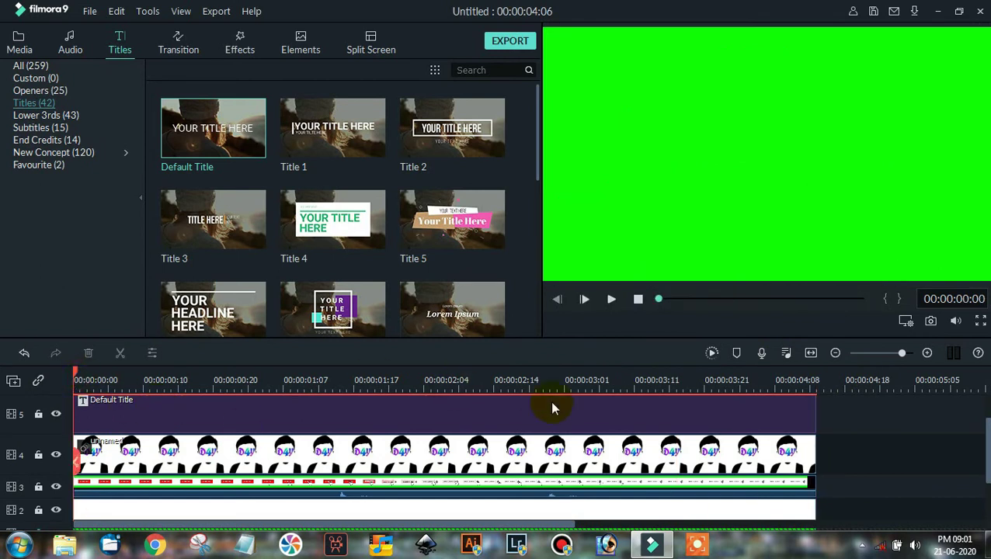
key("space")
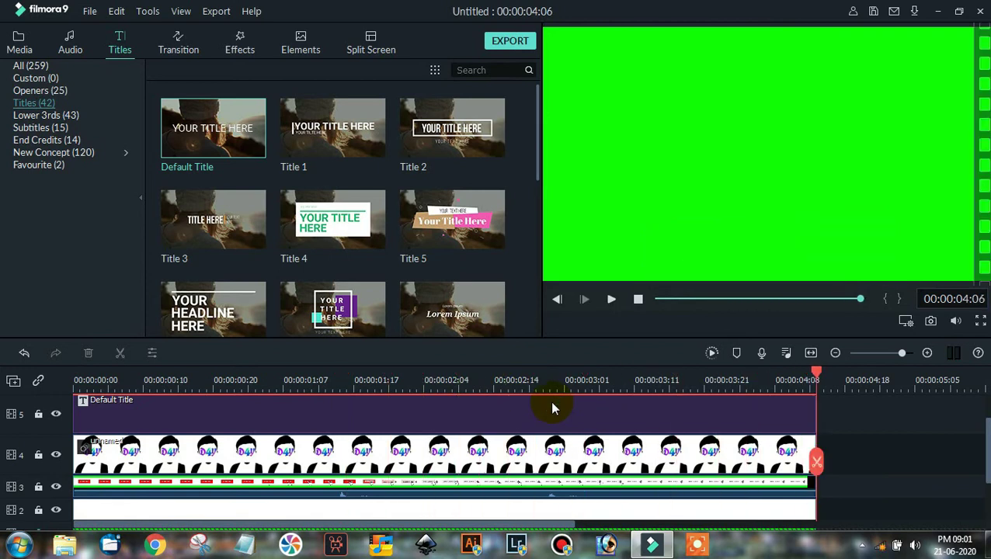
Export the project as an MP4 named describe 4 you green screen with the quality set to Best
left_click(510, 44)
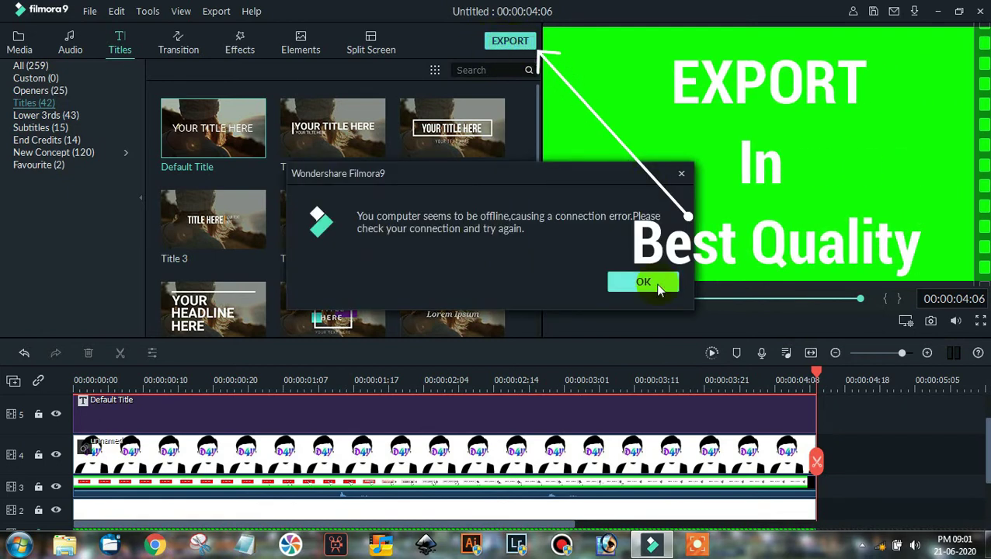
left_click(657, 284)
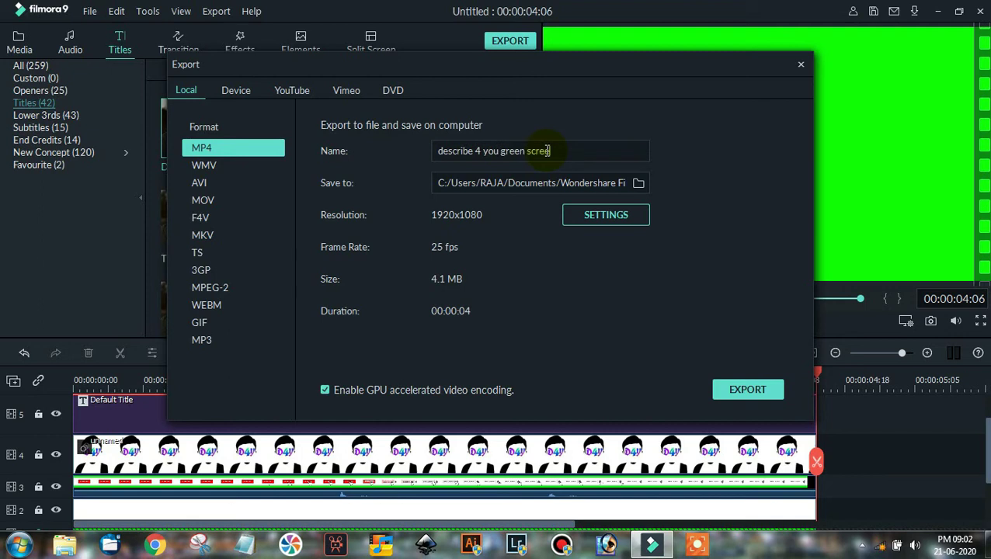
left_click(609, 216)
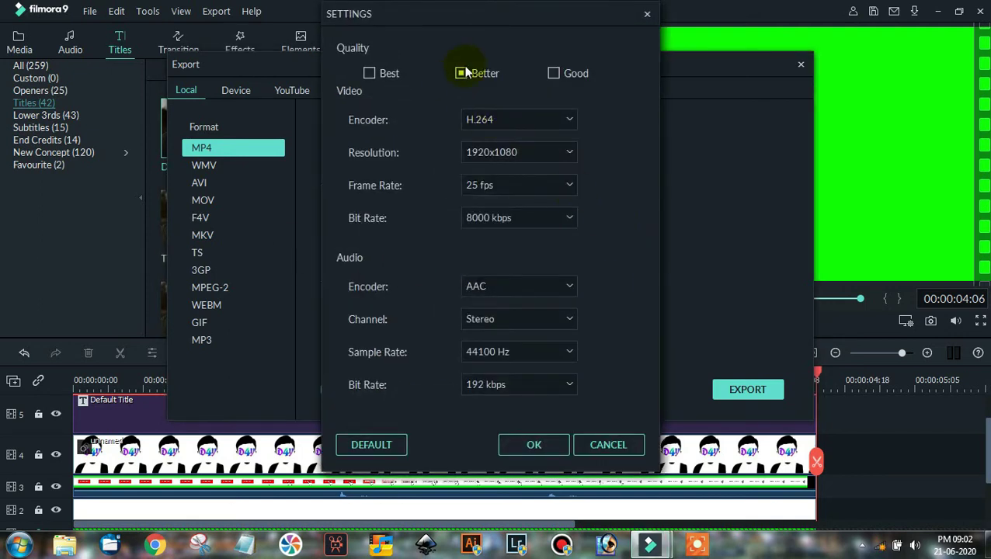
left_click(541, 450)
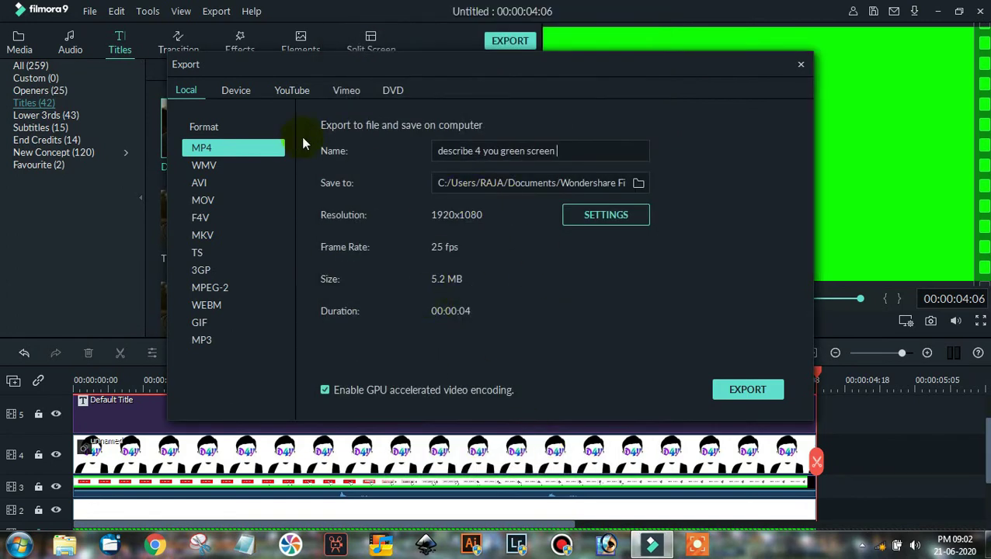
left_click(752, 390)
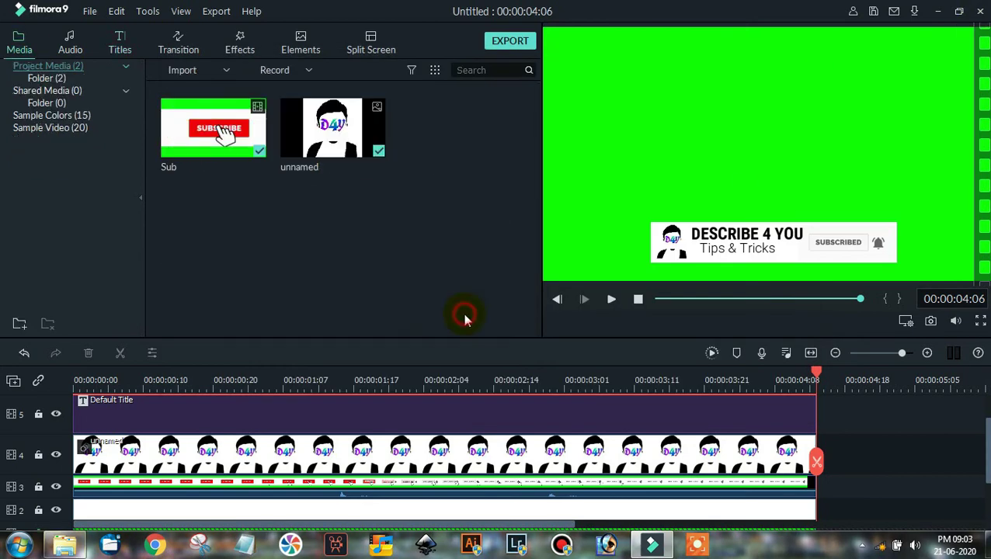
Import the exported describe 4 you green screen1.mp4 from the Output folder into the project media
mouse_move(986, 435)
left_mouse_down()
mouse_move(988, 447)
mouse_move(988, 424)
left_mouse_up()
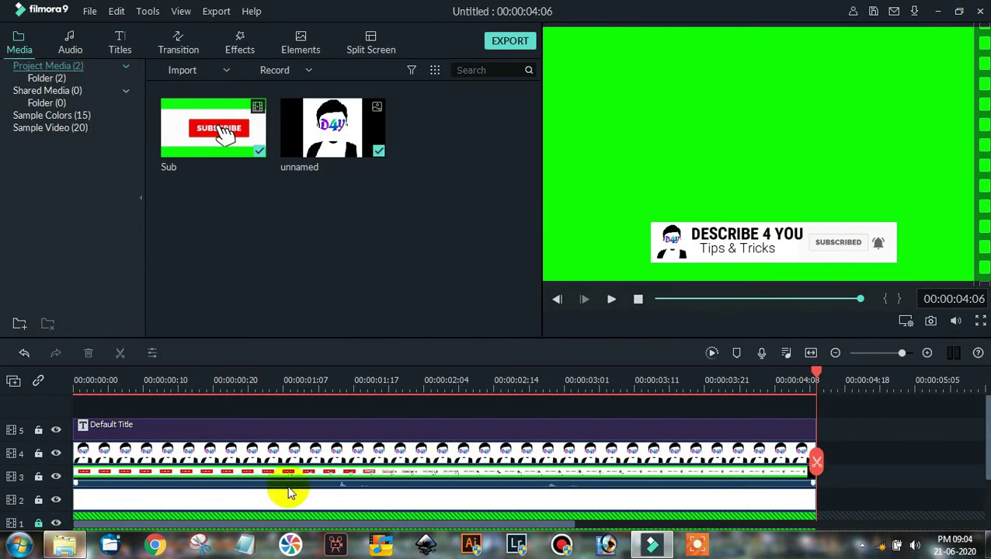
left_click(65, 544)
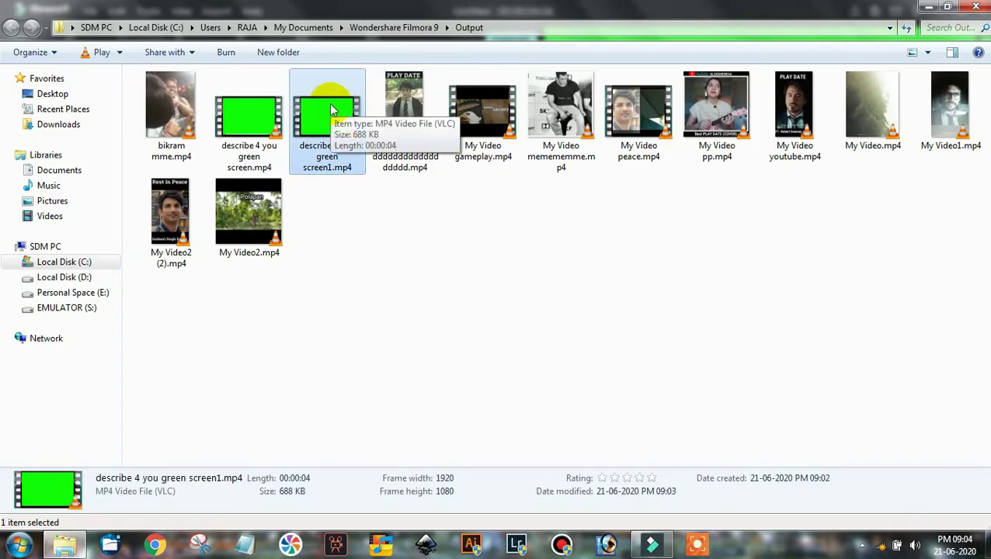
left_click(653, 544)
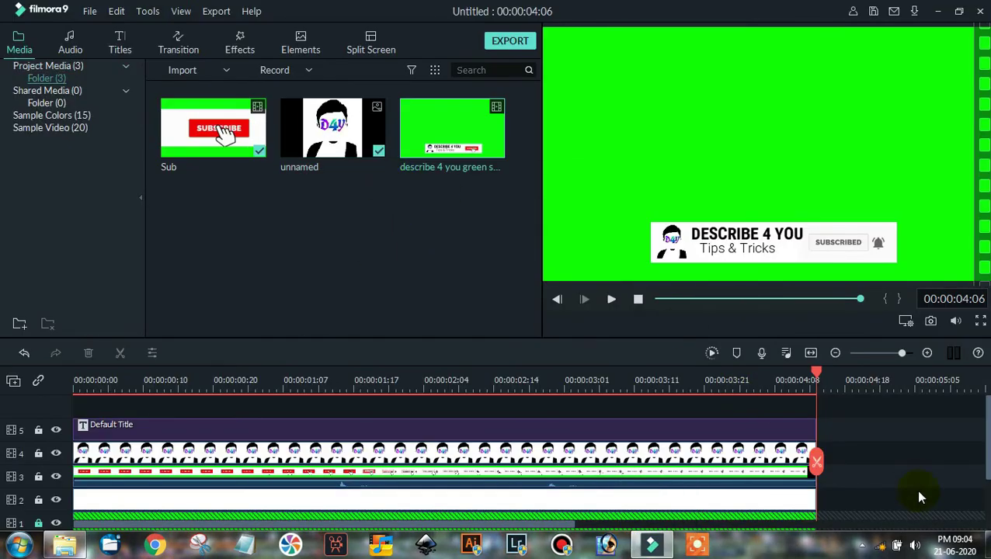
Clear the timeline by deleting all lower-third clips, then unlocking track 1 and deleting its green background
left_click_drag(853, 397, 663, 498)
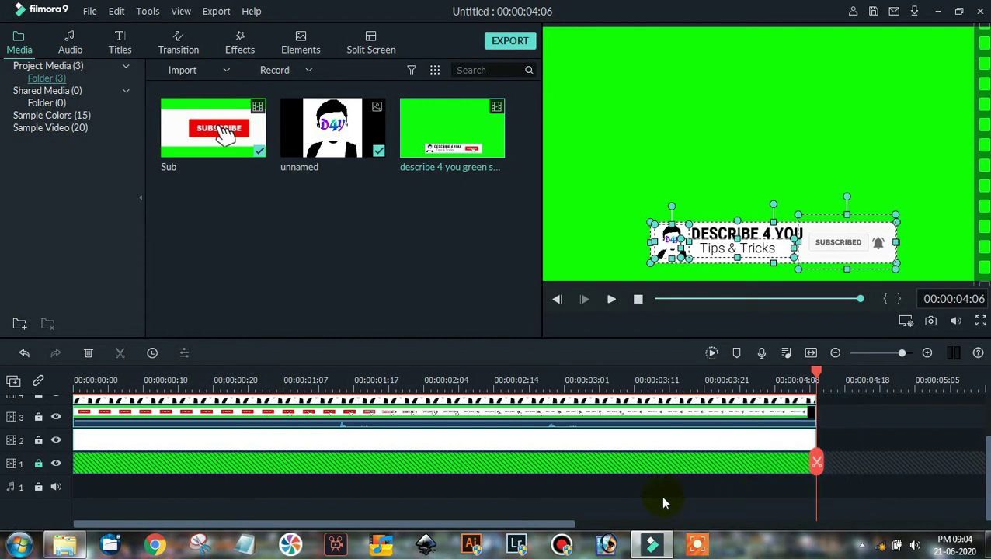
left_click(40, 463)
key("Delete")
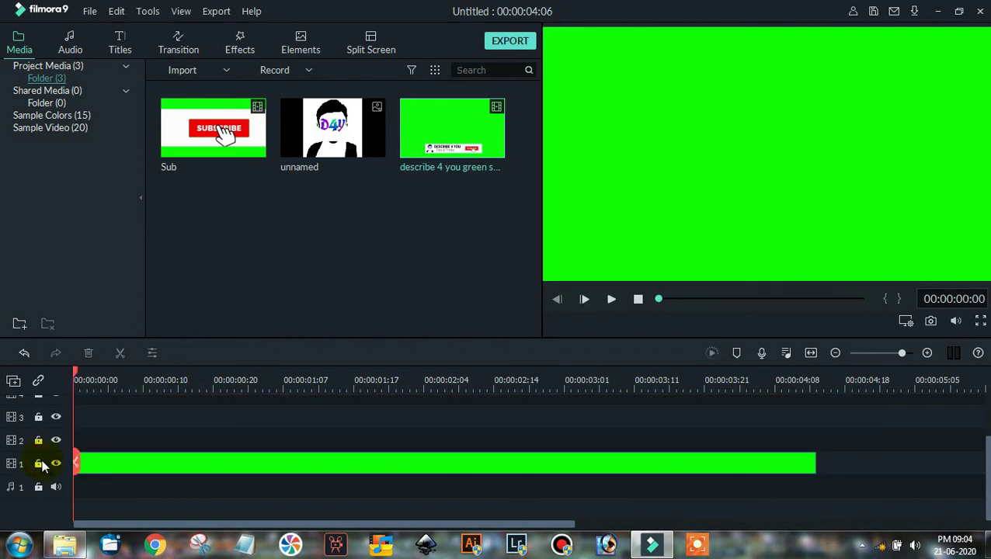
left_click(186, 405)
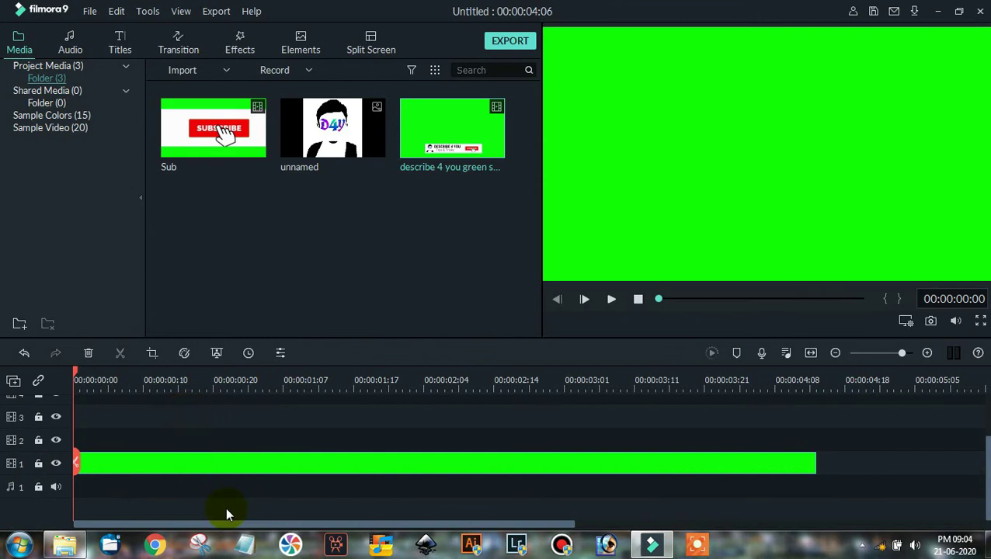
key("Delete")
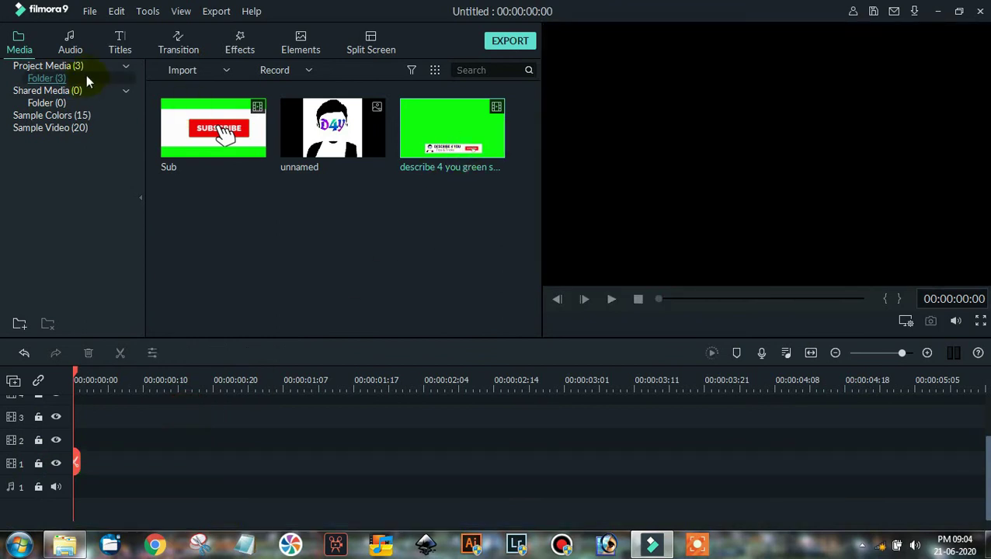
Place the Travel 01 and Travel 02 sample videos one after another on track 1
left_click(67, 129)
left_click(214, 126)
left_click_drag(333, 128, 322, 462)
left_click_drag(680, 483, 681, 478)
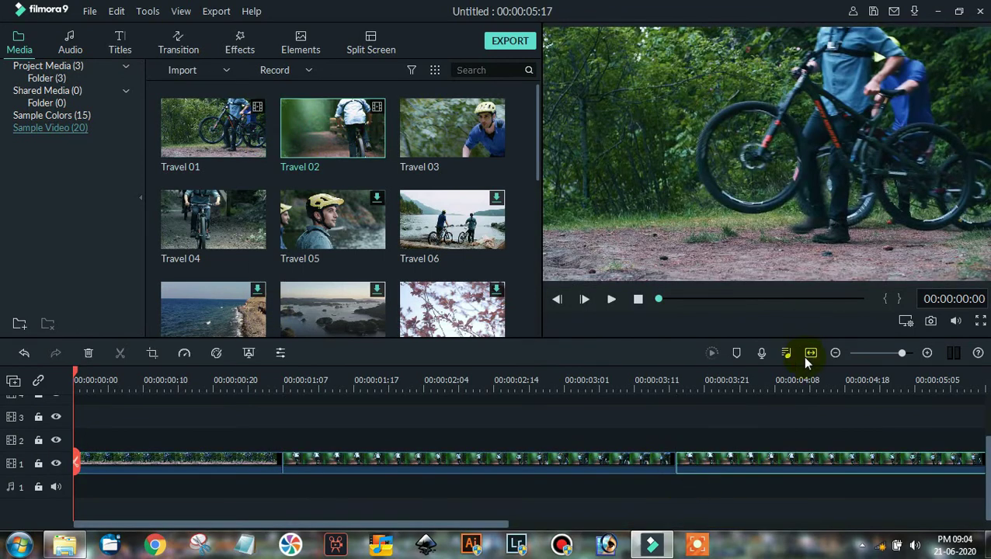
Fit the timeline to the footage and place the exported green-screen video at the start of track 2
left_click(811, 352)
left_click(48, 66)
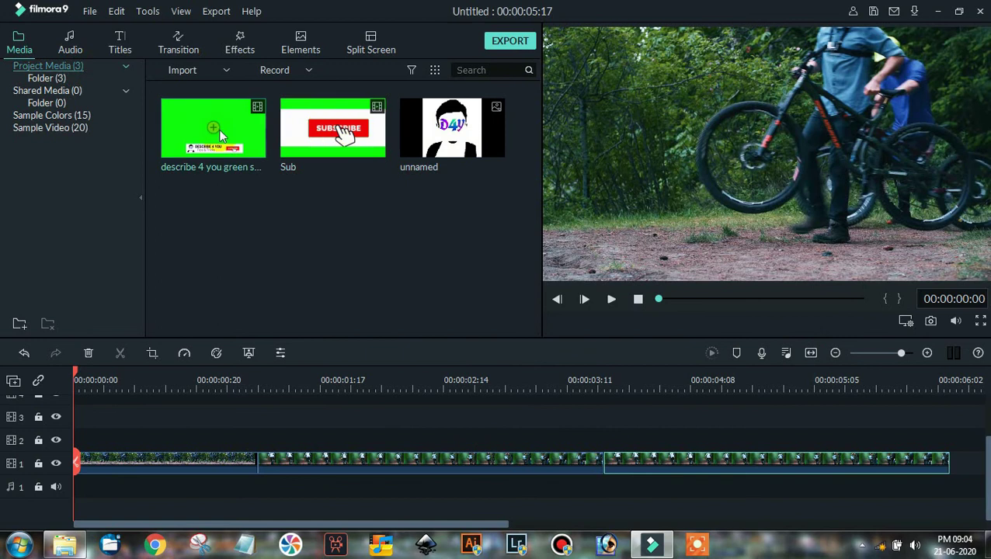
left_click_drag(191, 120, 395, 448)
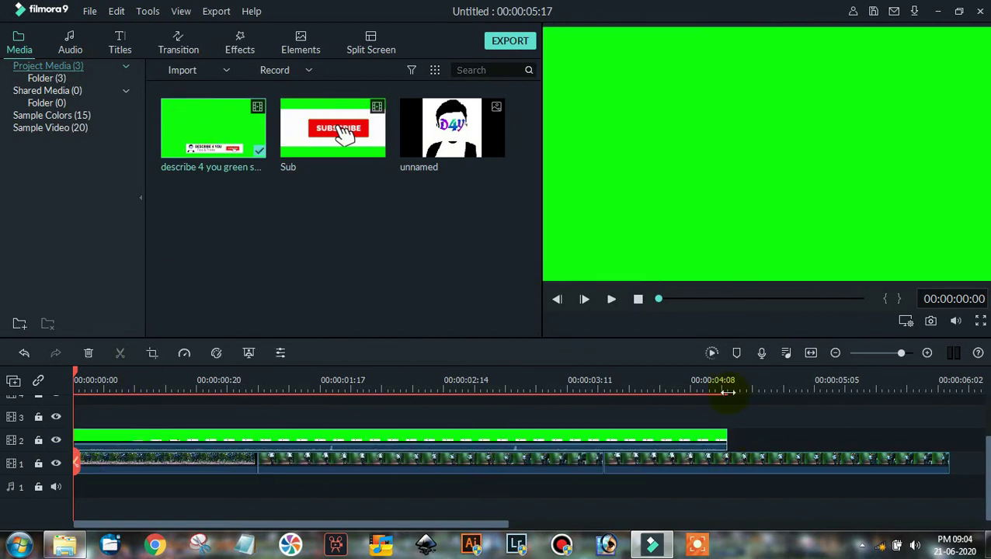
Cut the sample footage on track 1 at the end of the green-screen clip and delete the surplus
left_click(727, 382)
left_click(774, 465)
key("Delete")
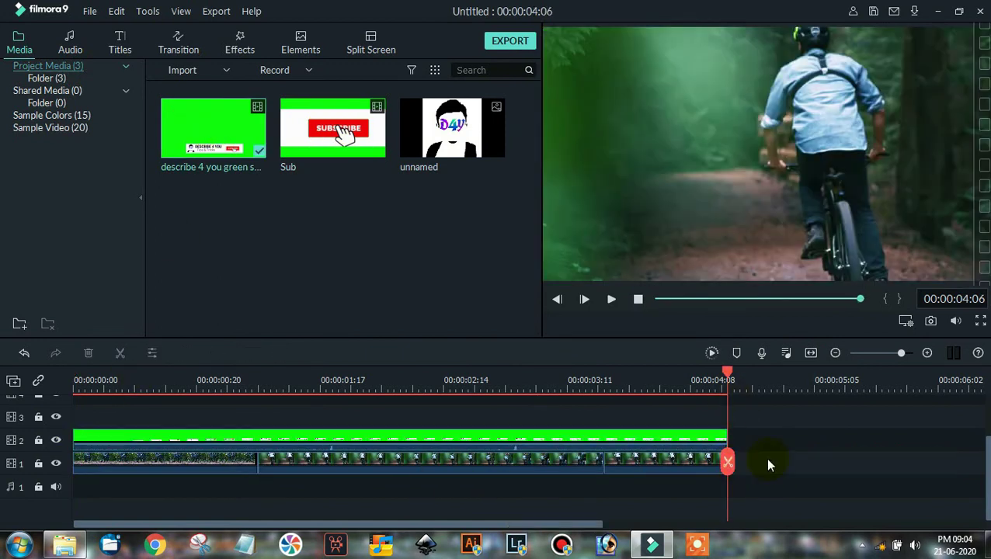
Enable Chroma Key on the green-screen clip on track 2 and play the composite from the start
left_click(389, 381)
double_click(416, 440)
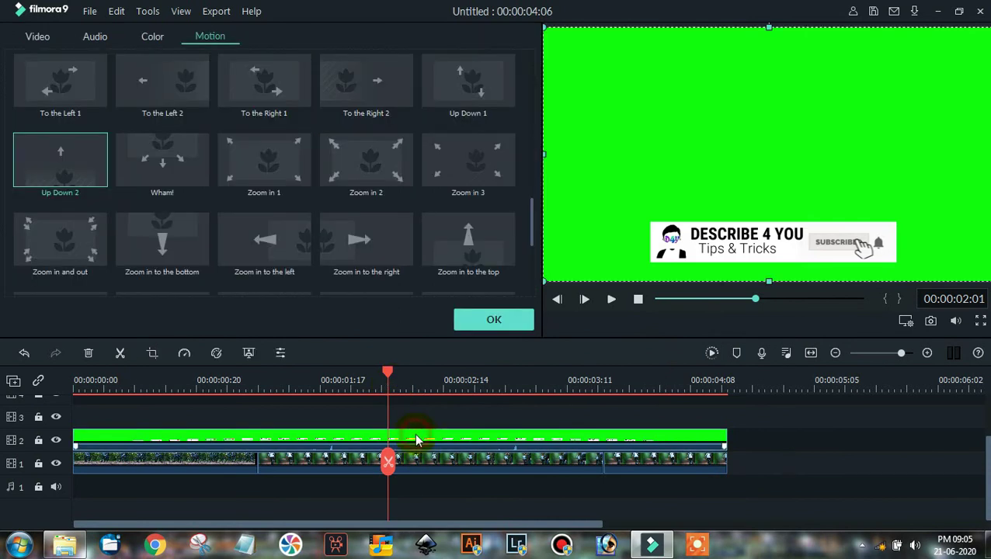
left_click(39, 36)
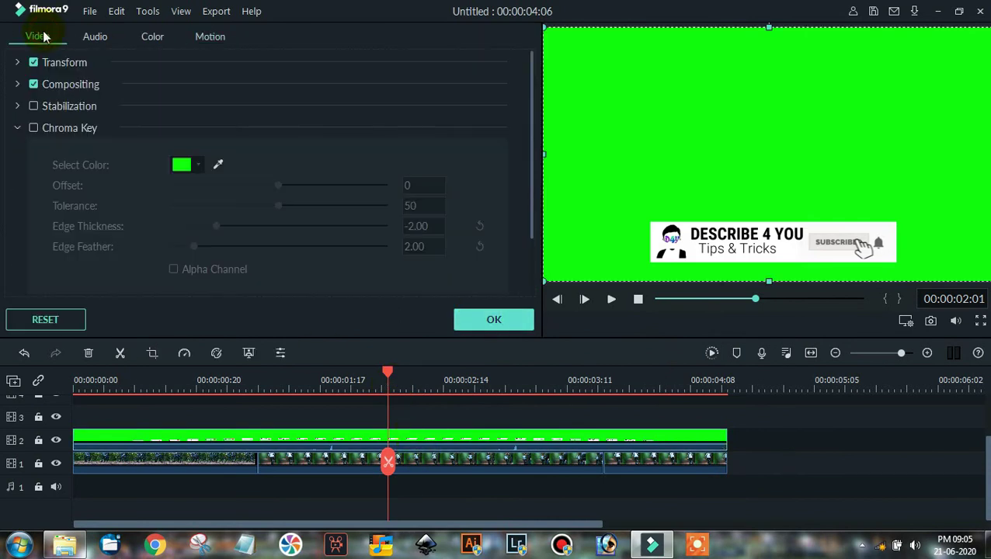
left_click(33, 129)
left_click(486, 325)
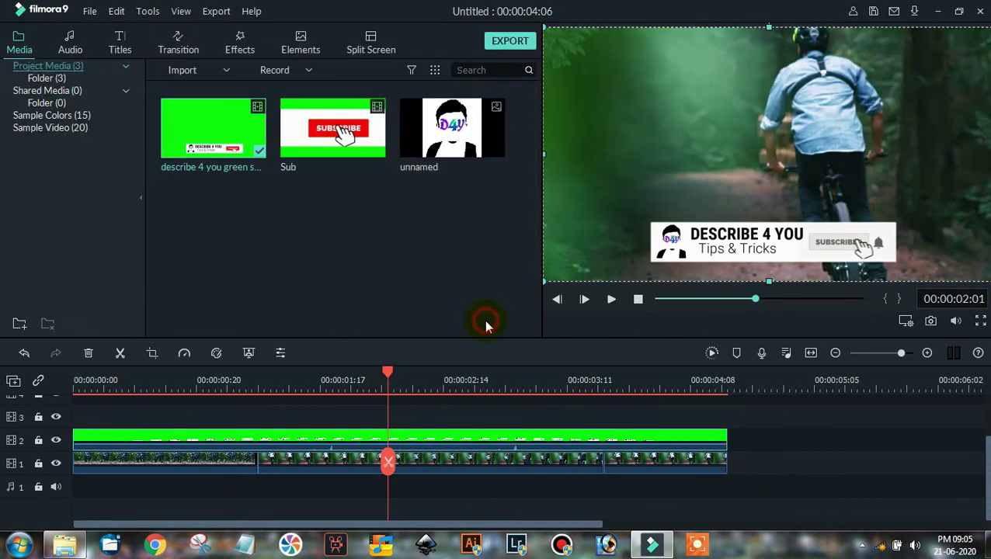
left_click(82, 372)
key("space")
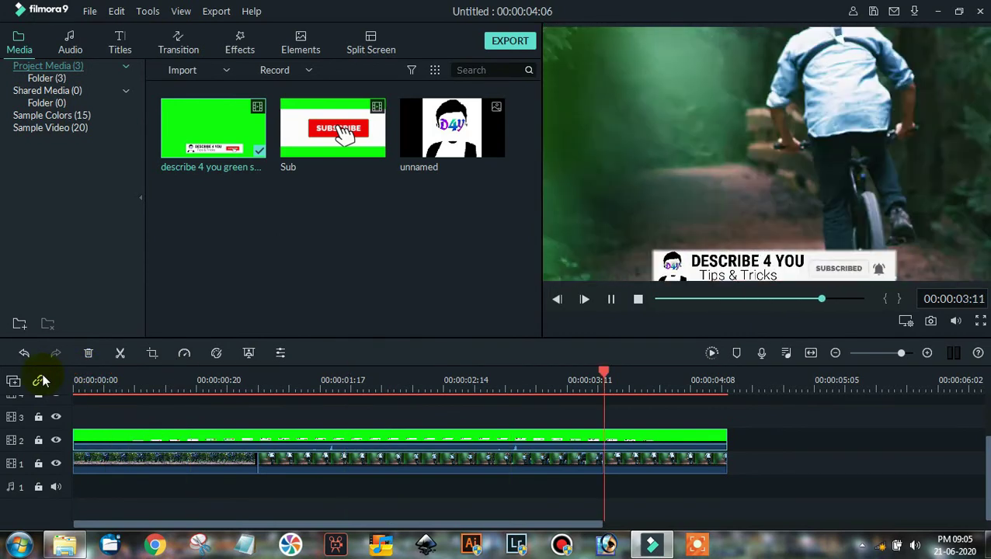
Close Filmora9 without saving the changes and view describe 4 you green screen1.mp4 in VLC, toggling full screen on and off
left_click(982, 13)
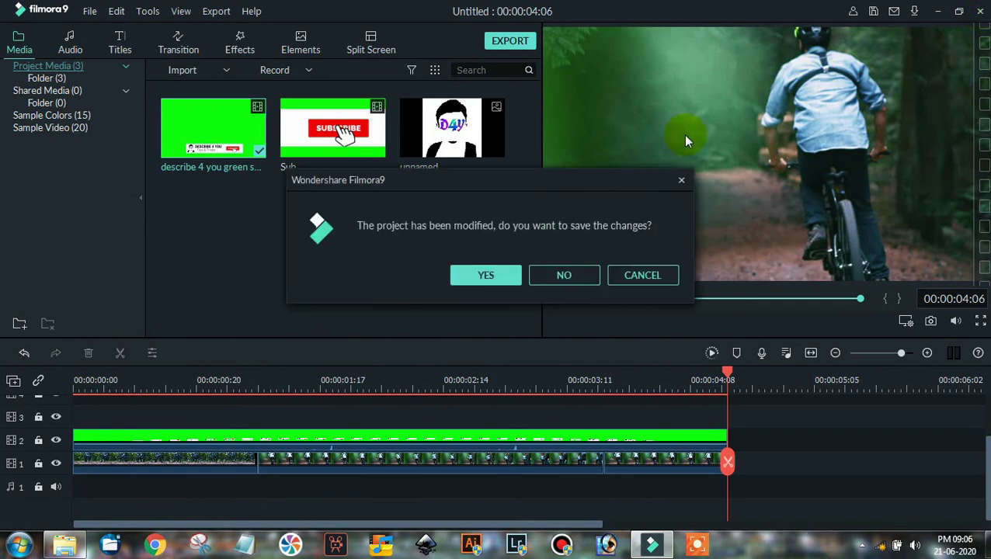
left_click(578, 275)
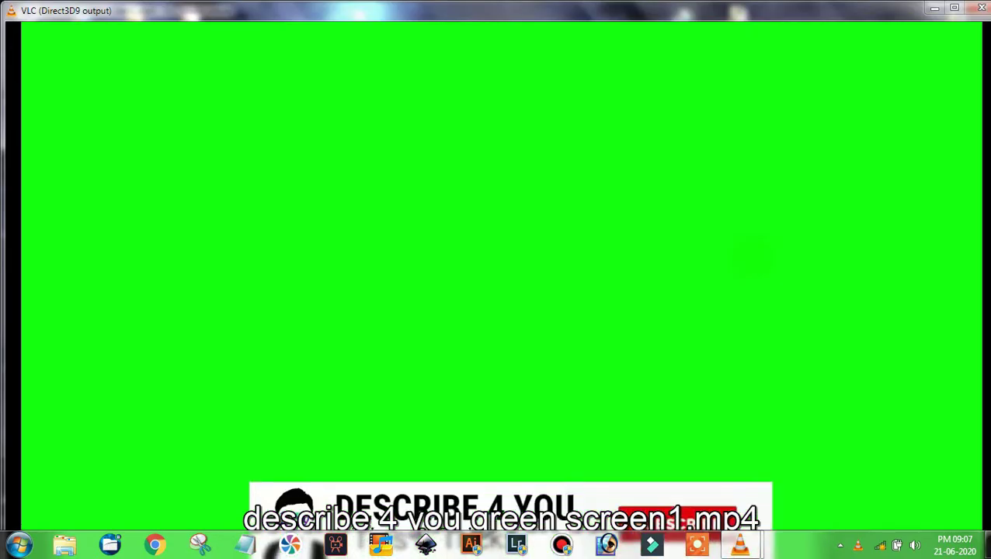
double_click(718, 188)
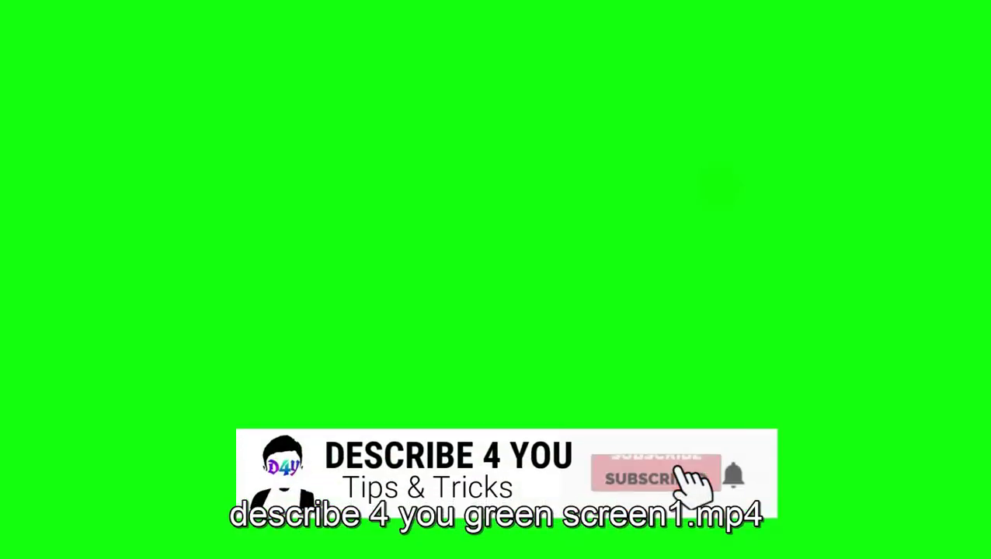
double_click(716, 186)
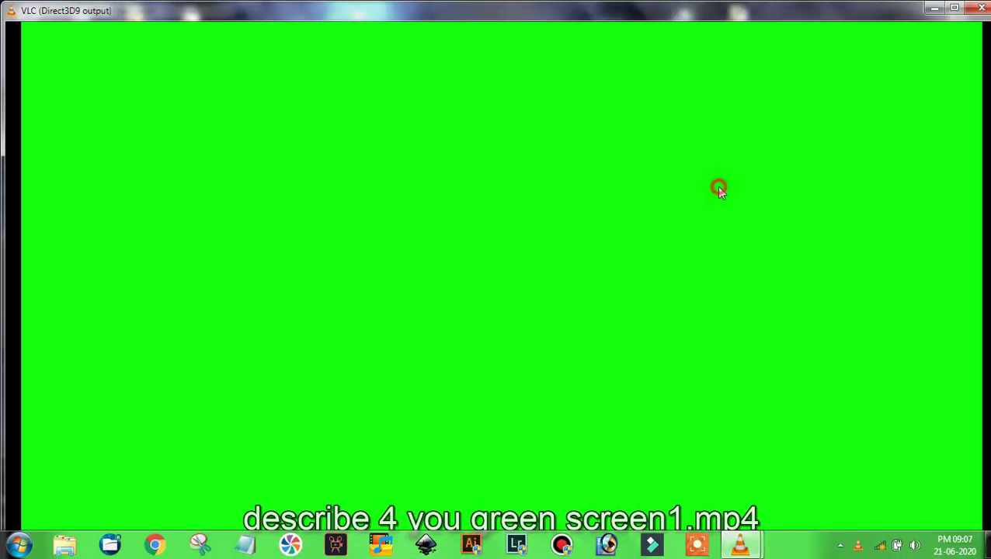